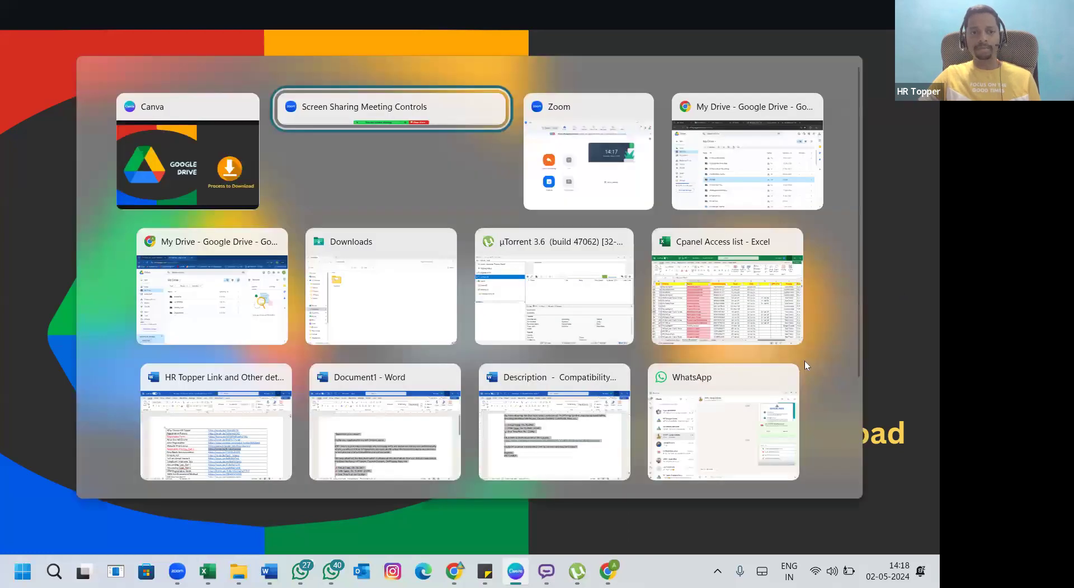
key(alt+Tab)
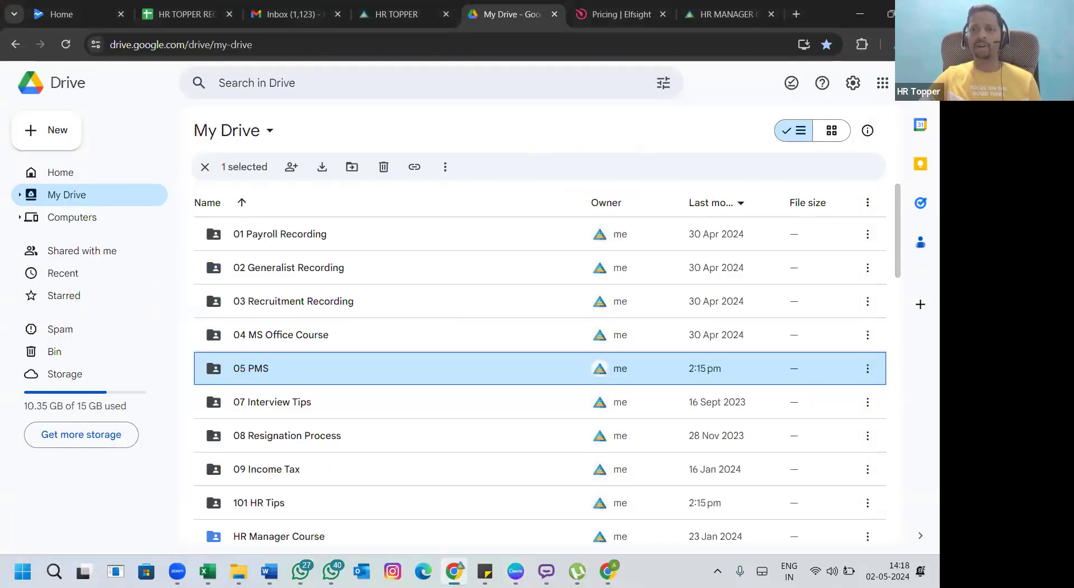
Step: Open Google Drive in a new Chrome tab from the Google apps grid
click(797, 14)
text(google)
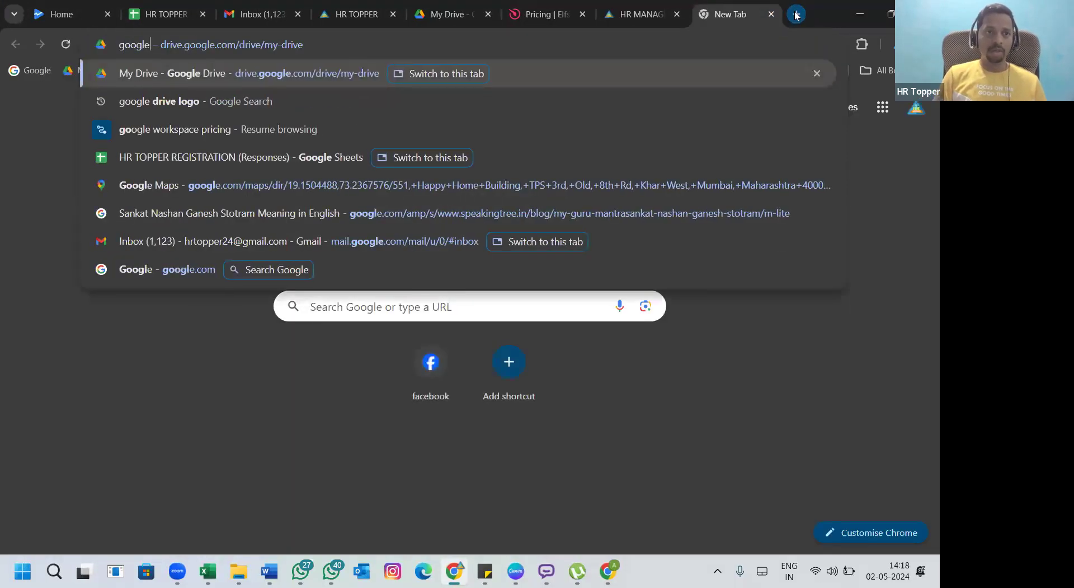
key(Escape)
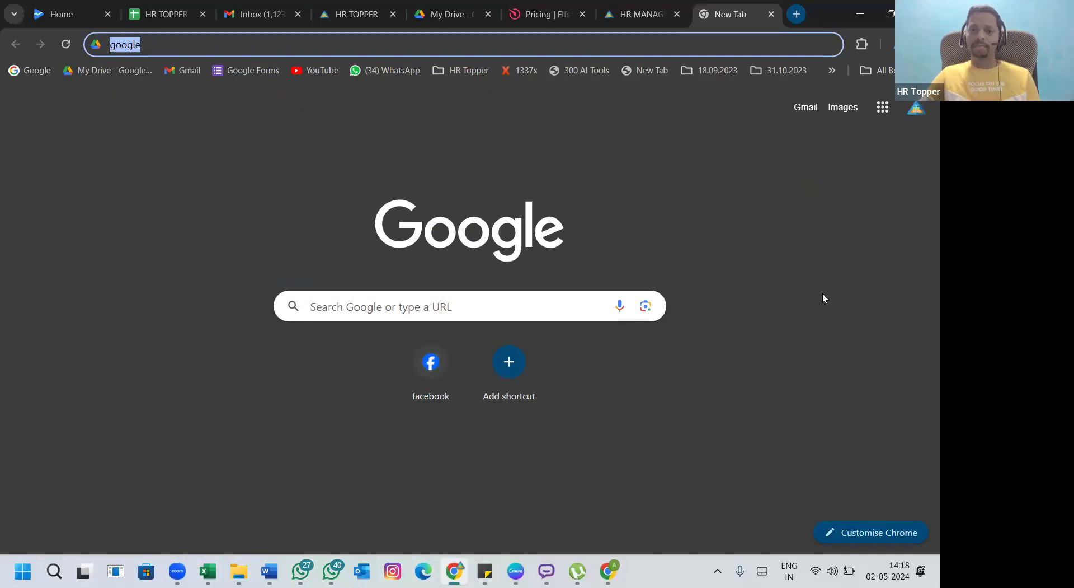
click(708, 155)
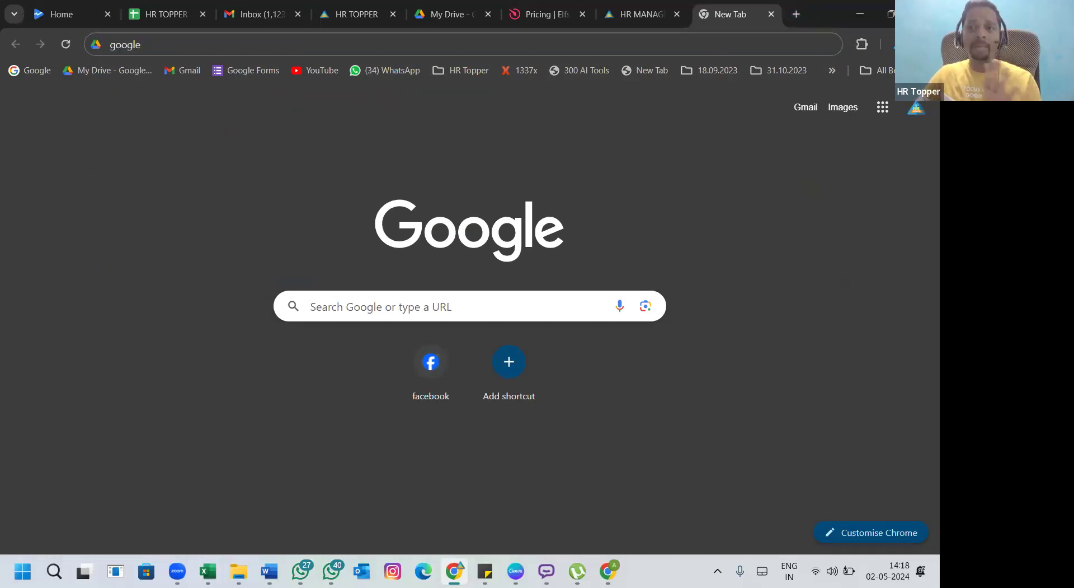
click(913, 114)
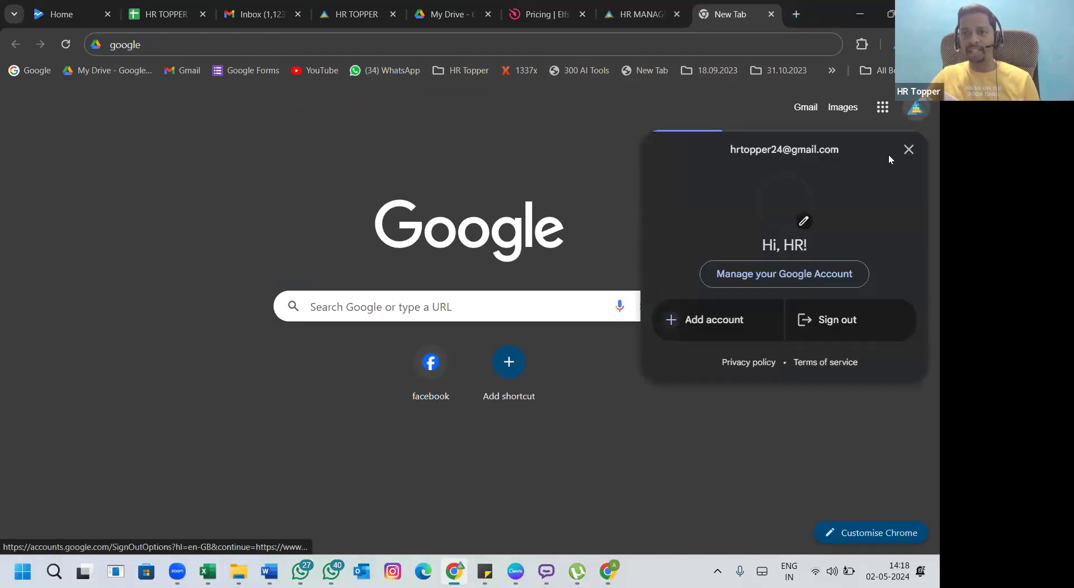
click(696, 110)
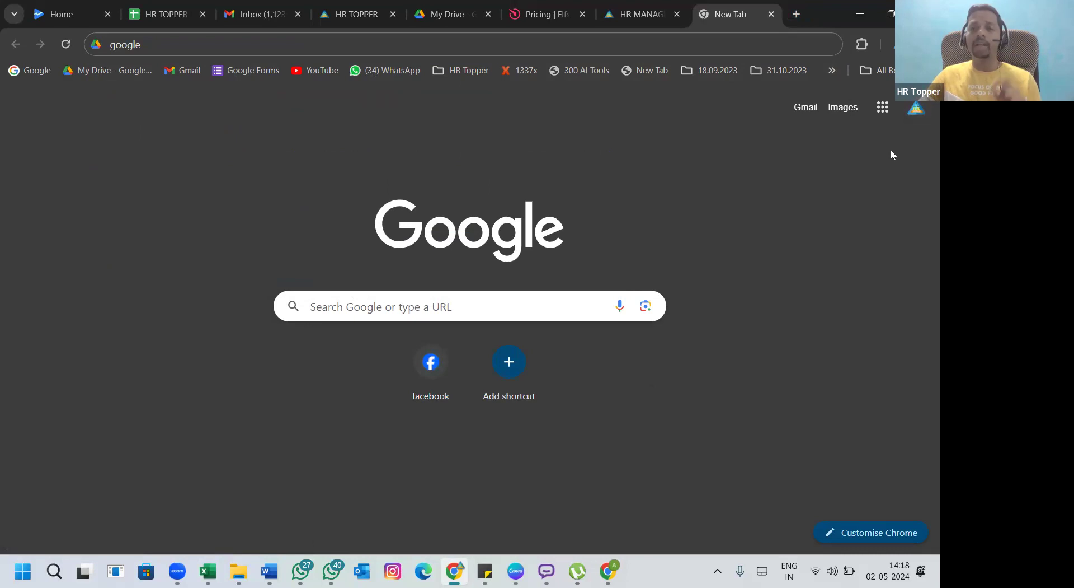
click(887, 115)
click(885, 110)
click(884, 111)
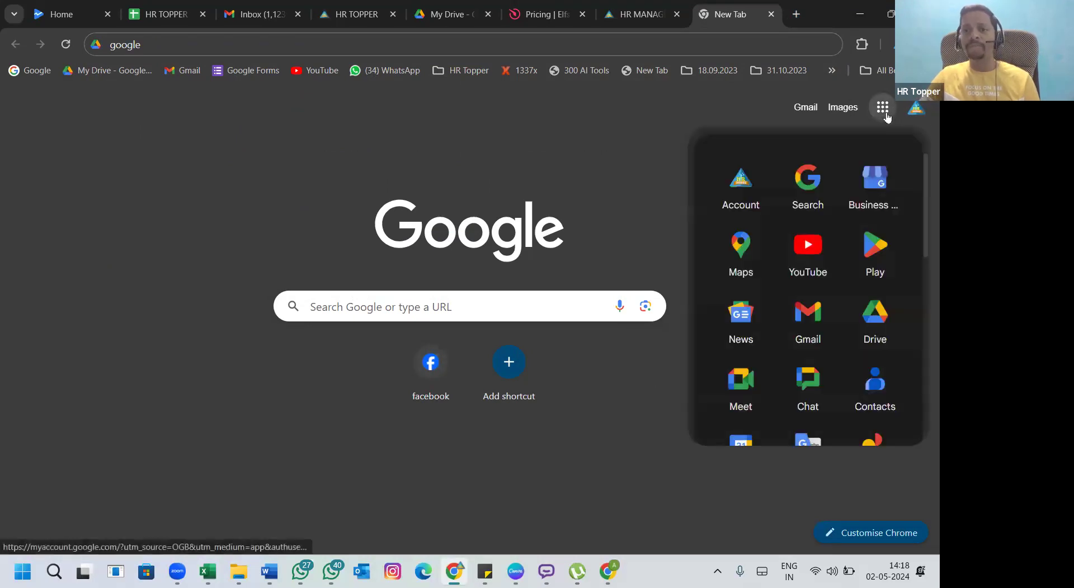
click(876, 324)
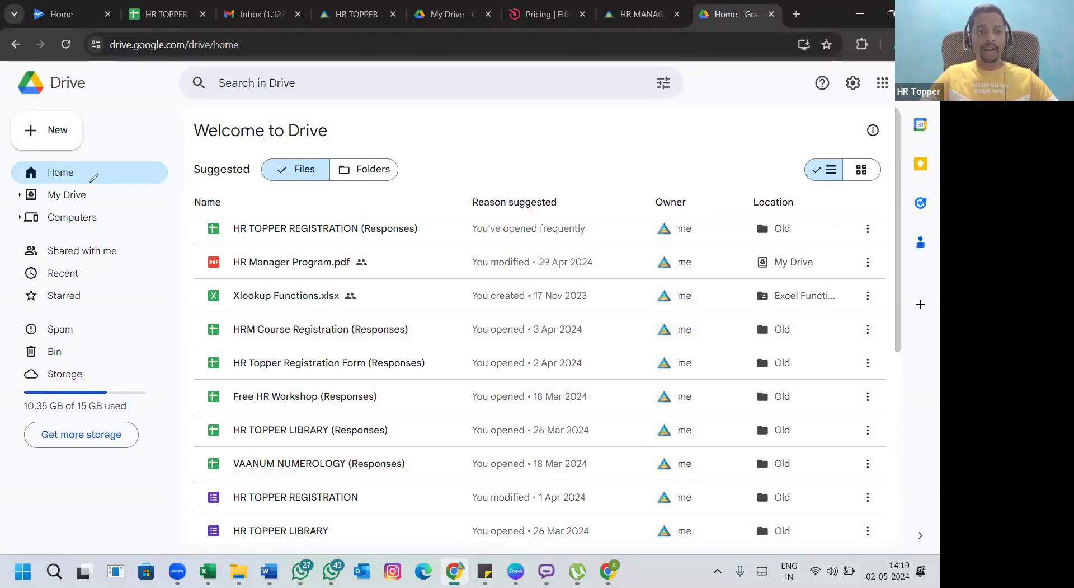
Step: Go to My Drive and select the 01 Payroll Recording folder
drag(94, 178, 99, 178)
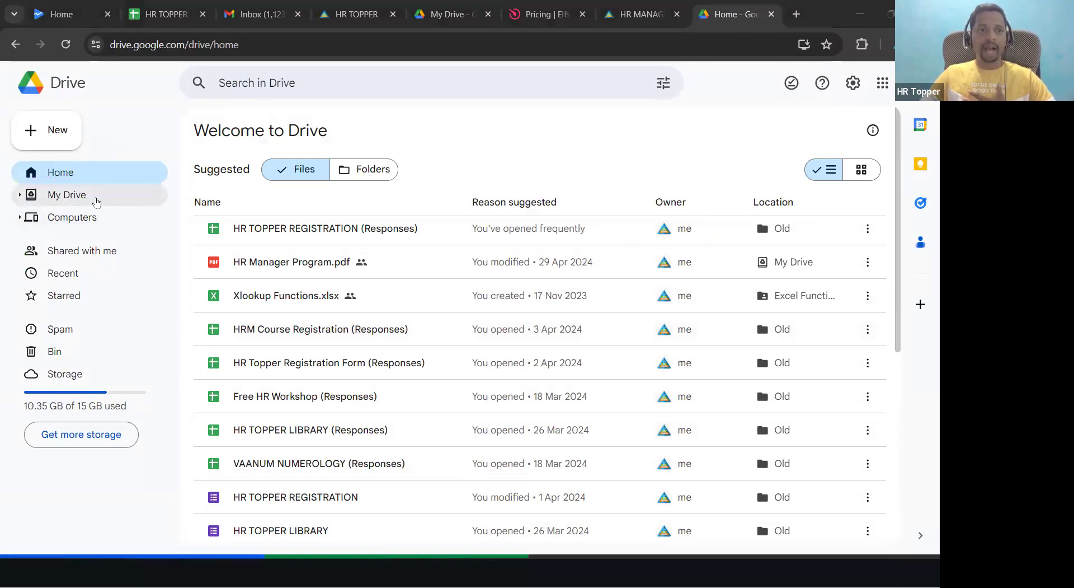
click(96, 201)
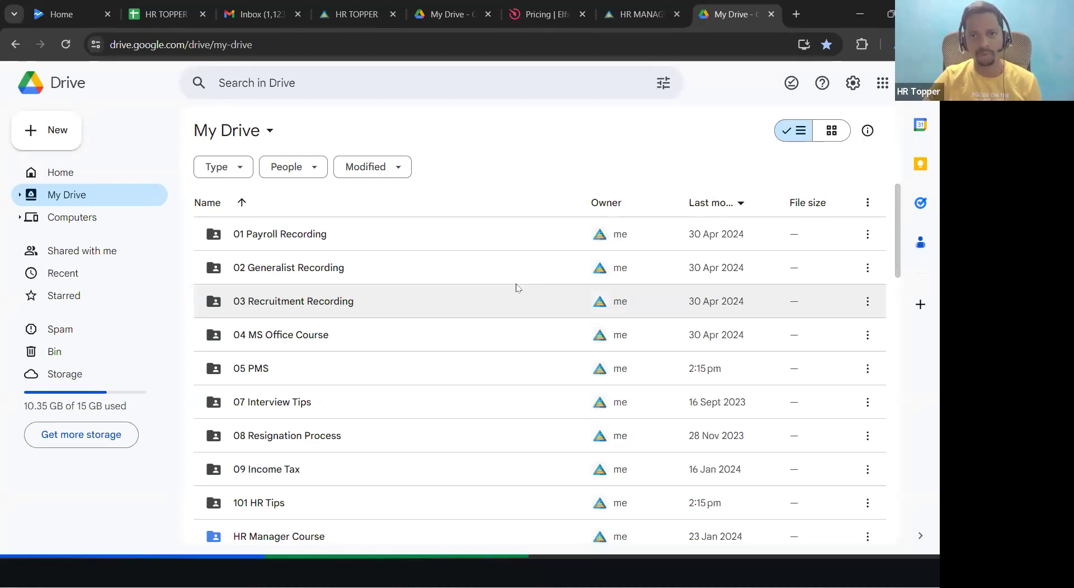
click(408, 246)
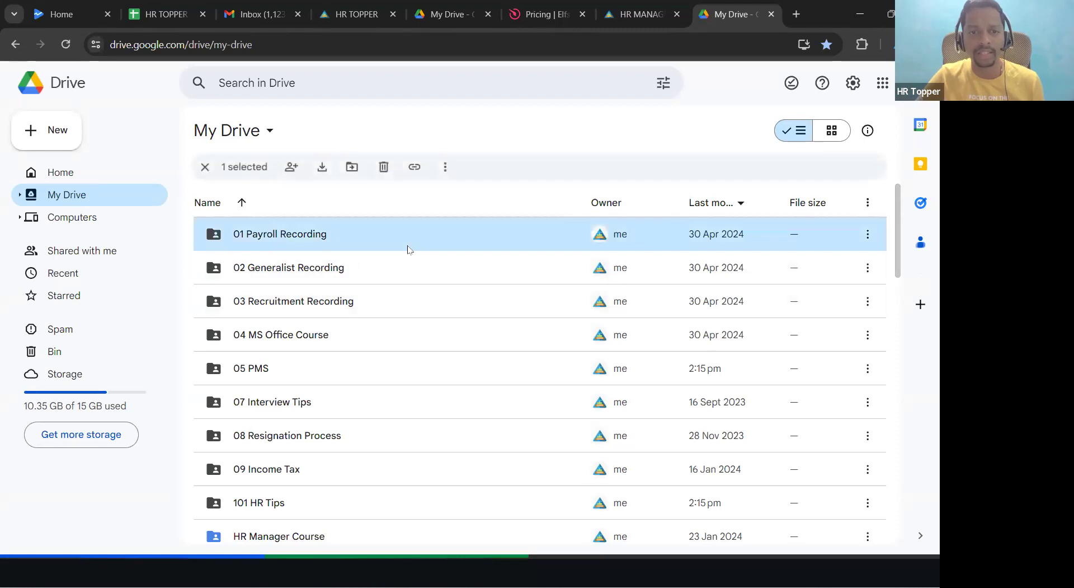
right_click(408, 247)
mouse_move(449, 352)
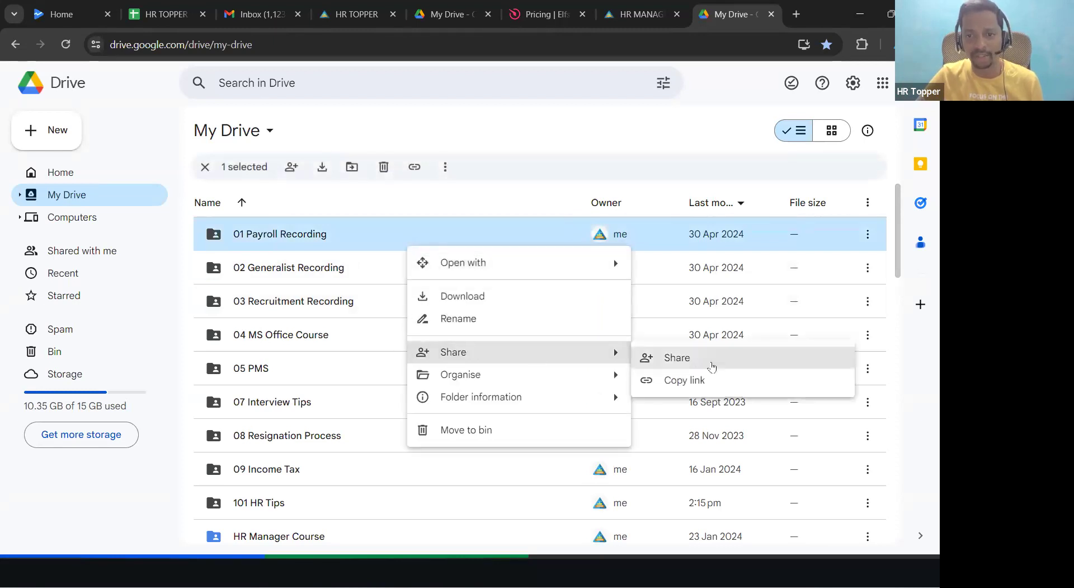
click(713, 362)
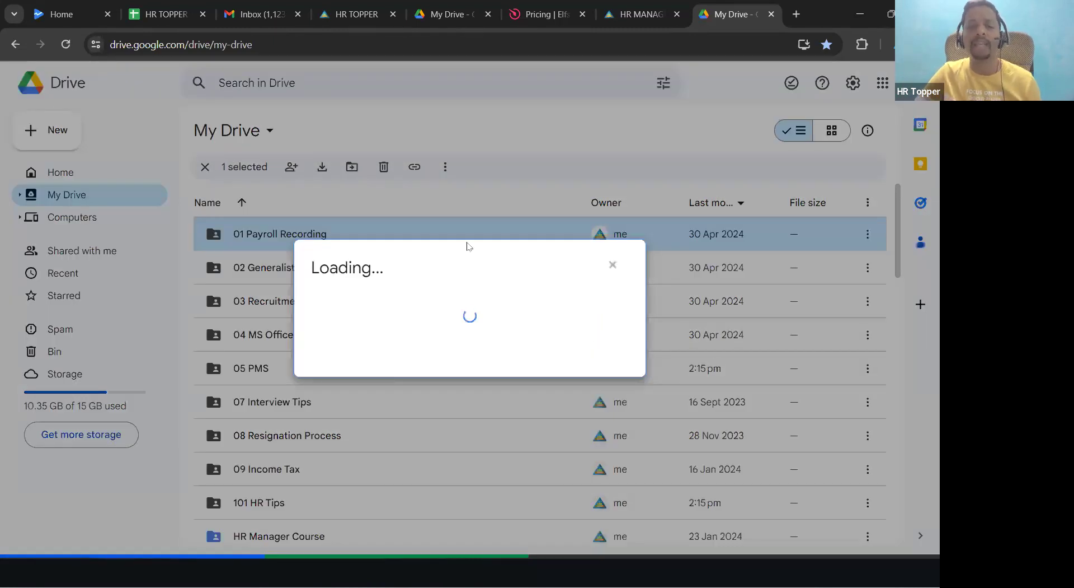
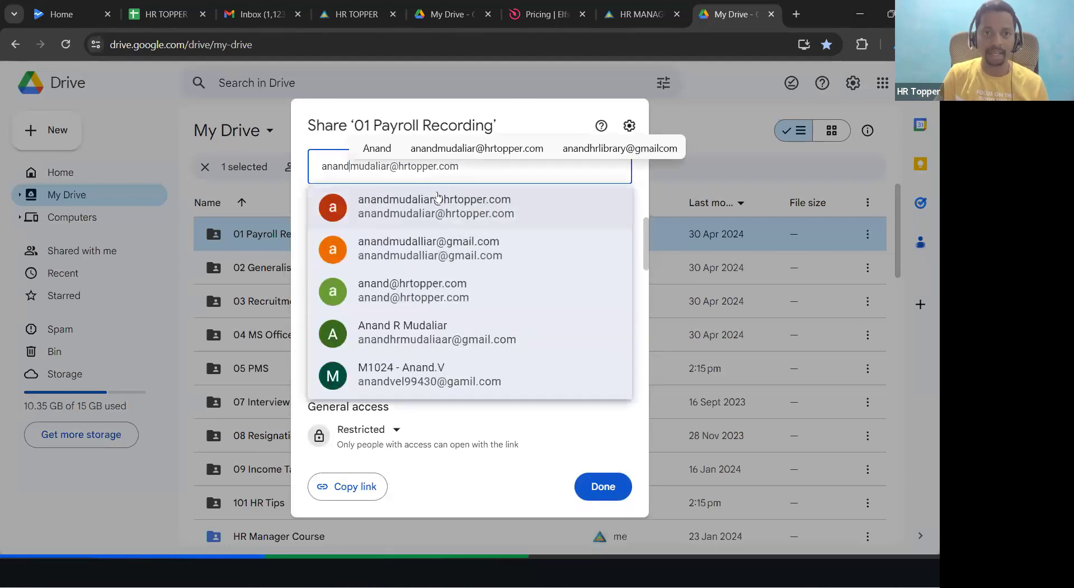
mouse_move(438, 197)
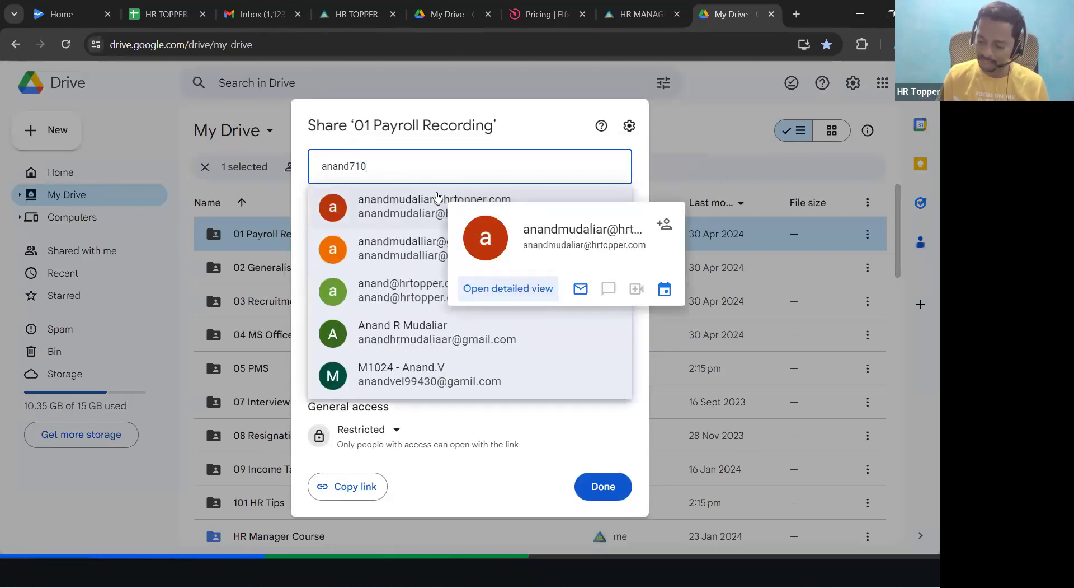
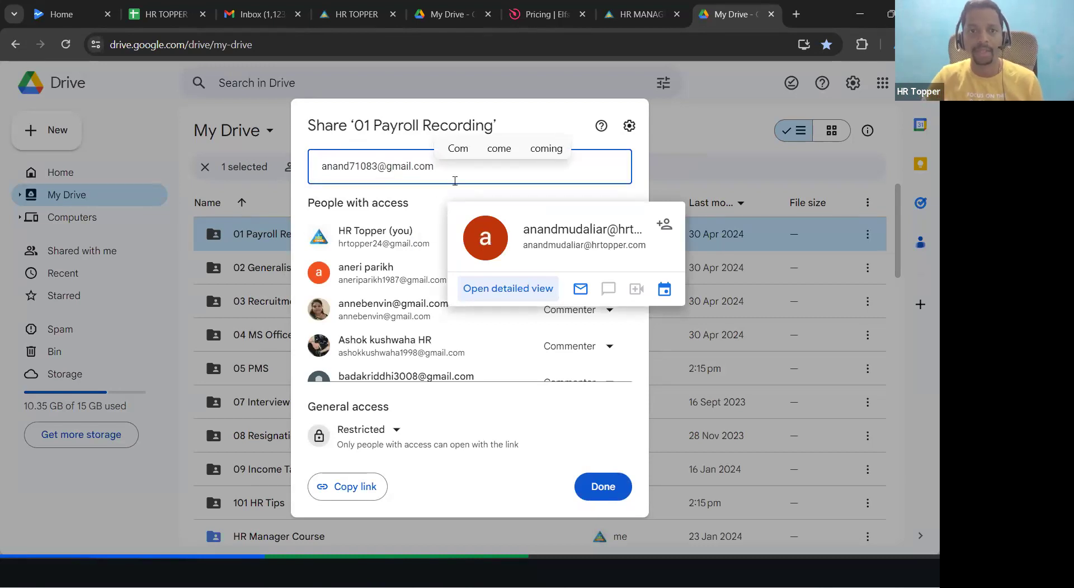
click(442, 201)
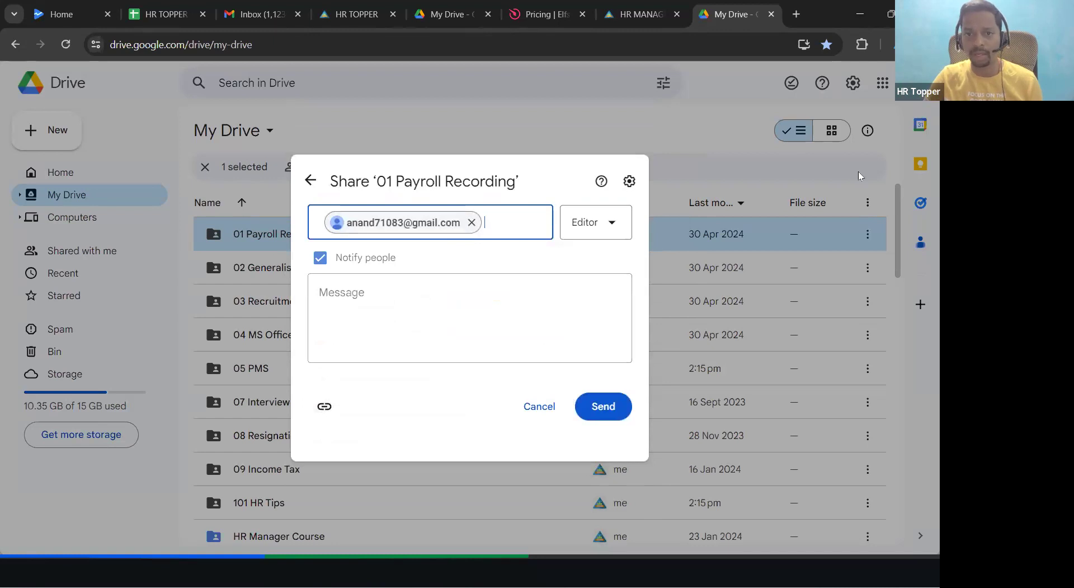
click(591, 235)
click(675, 310)
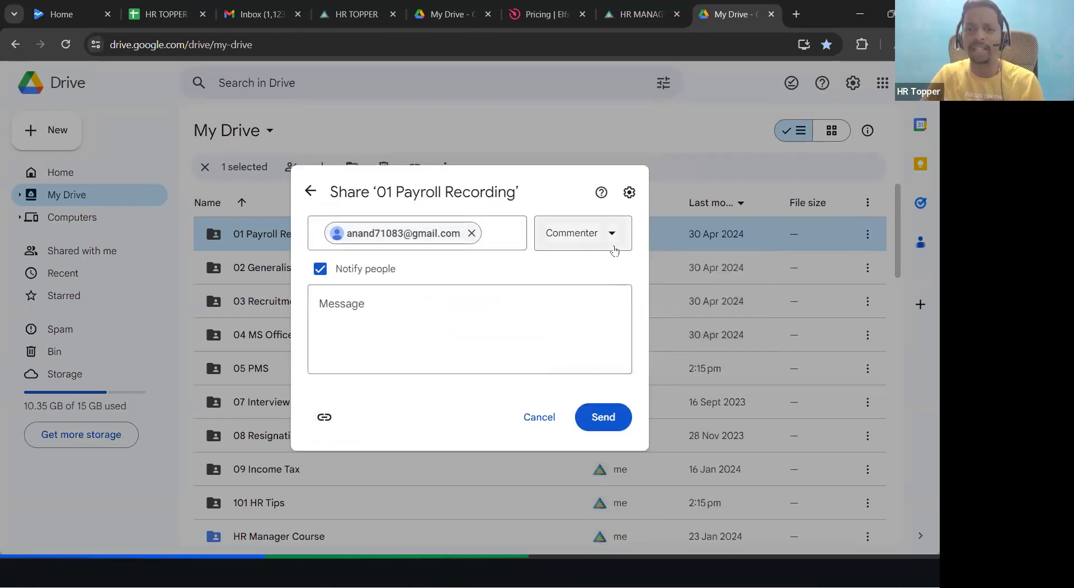
click(592, 249)
click(592, 247)
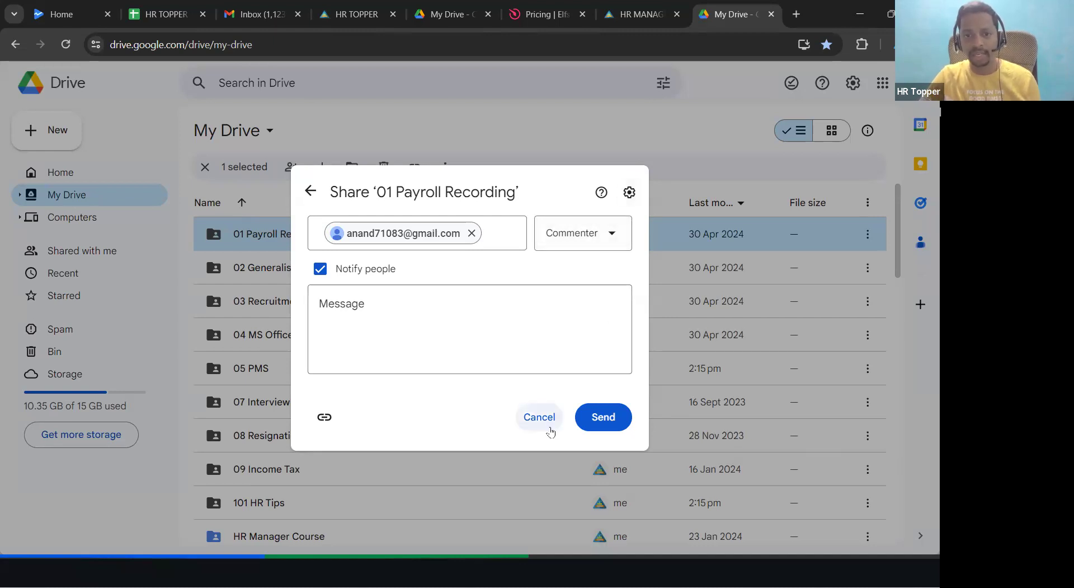
click(535, 416)
click(614, 149)
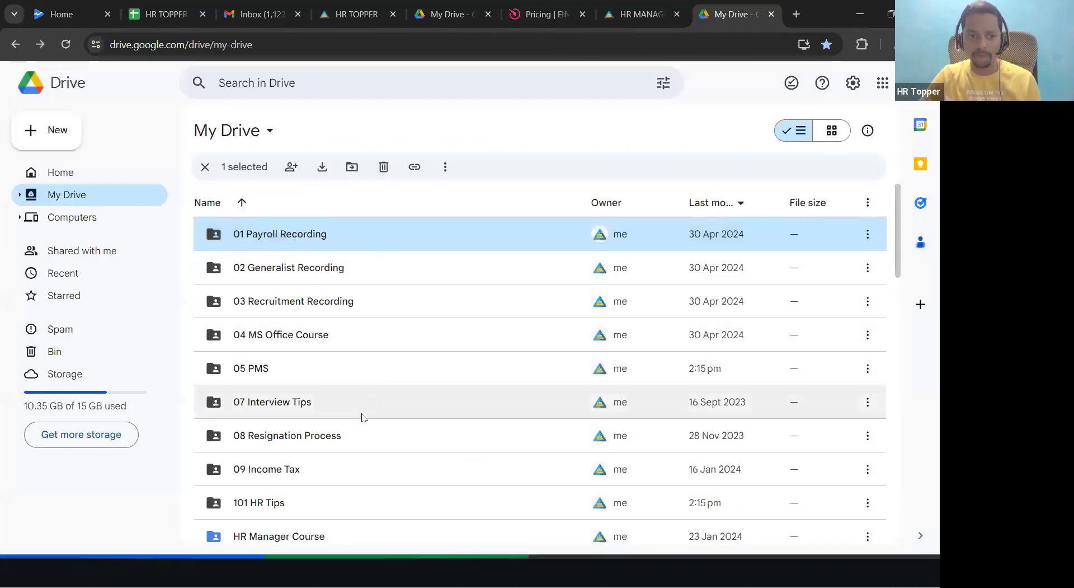
Step: Open sharing for the 07 Interview Tips folder and enter the recipient's Gmail address
click(372, 406)
right_click(372, 406)
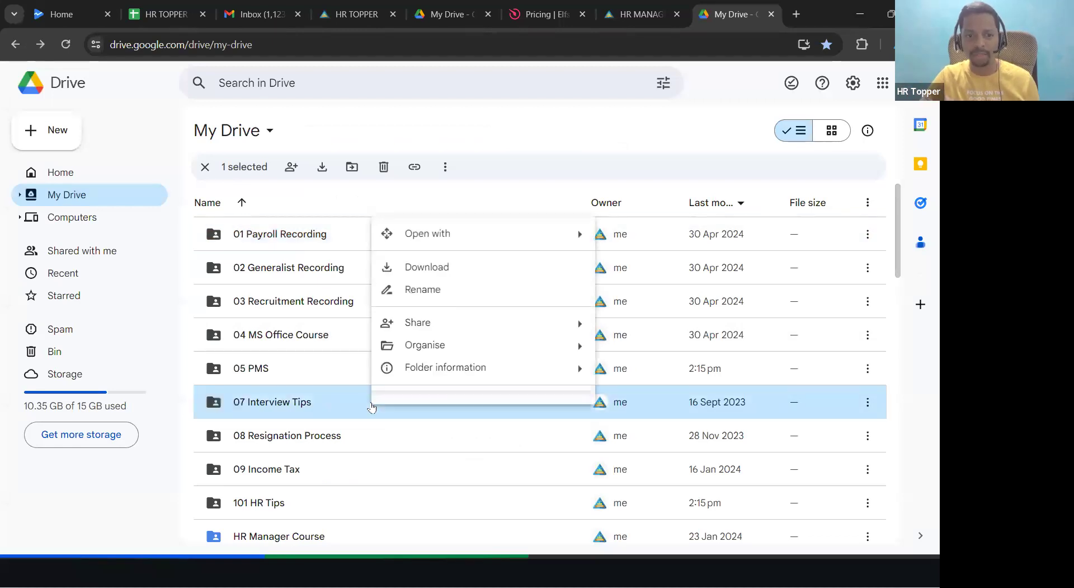
mouse_move(446, 325)
click(729, 331)
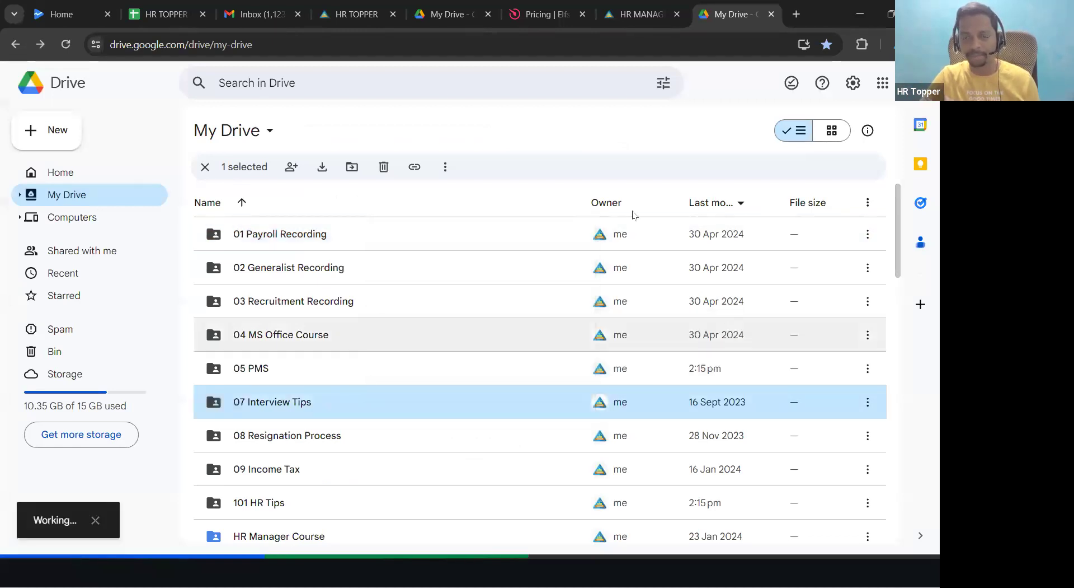
key(ctrl+v)
key(ctrl+a)
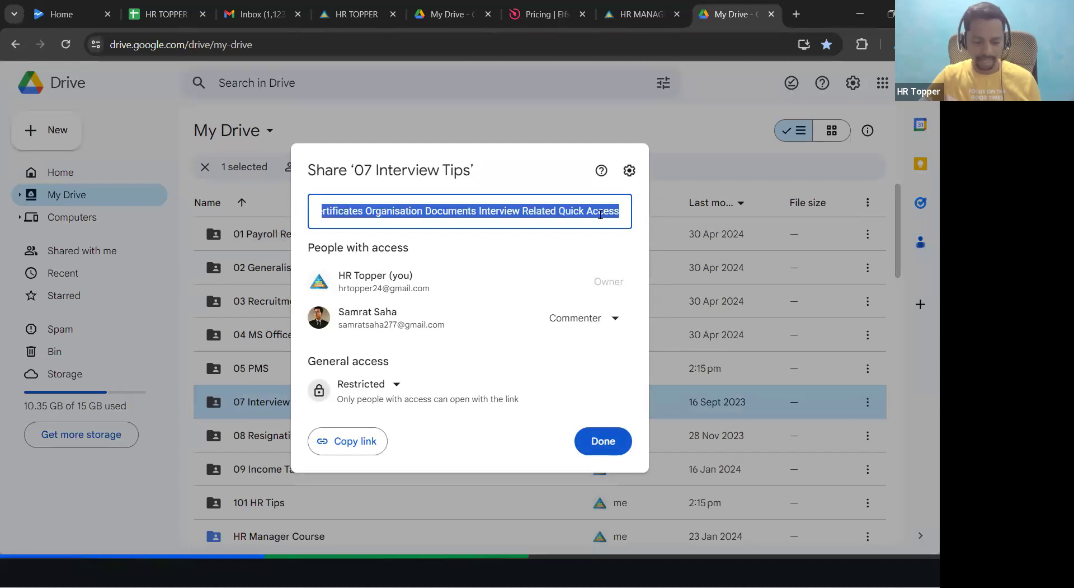
key(BackSpace)
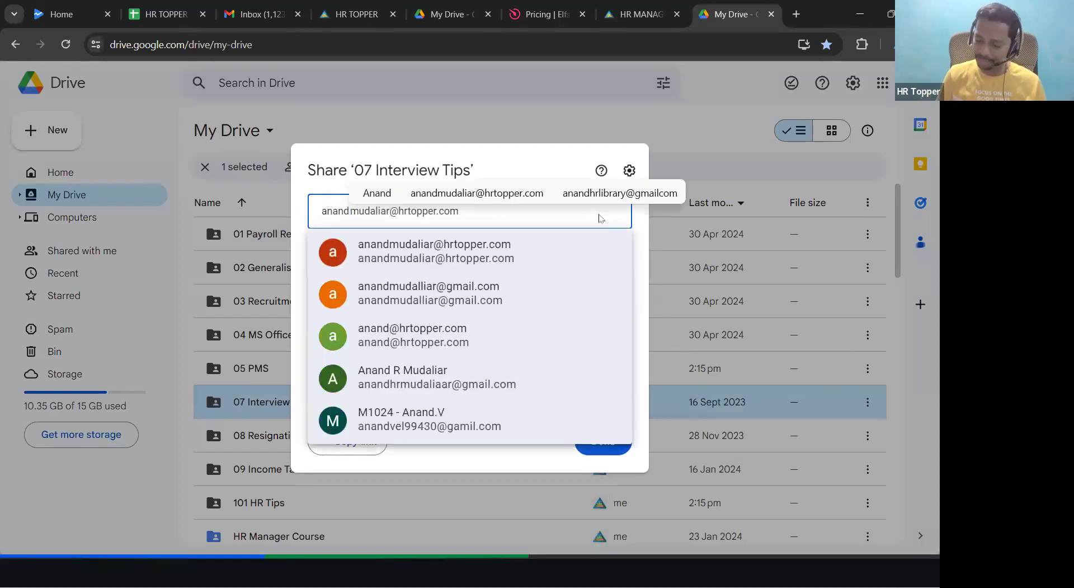
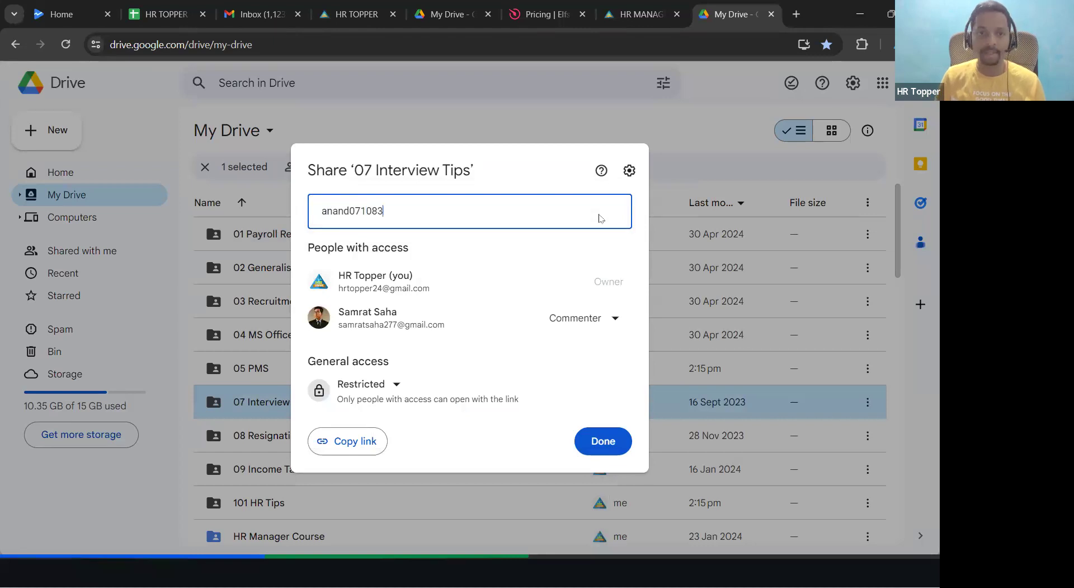
click(355, 218)
key(BackSpace)
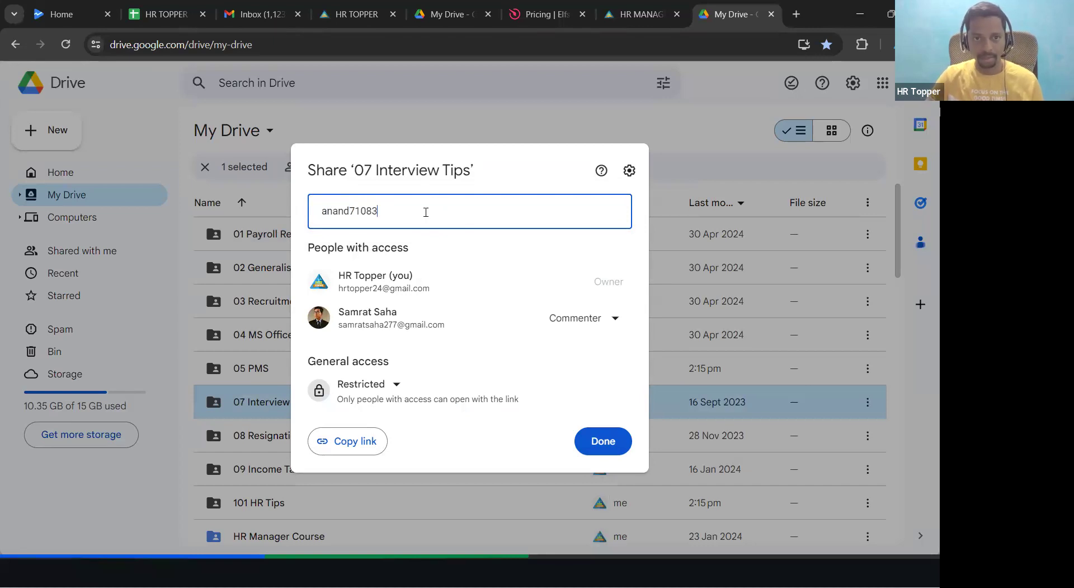
text(@gmail)
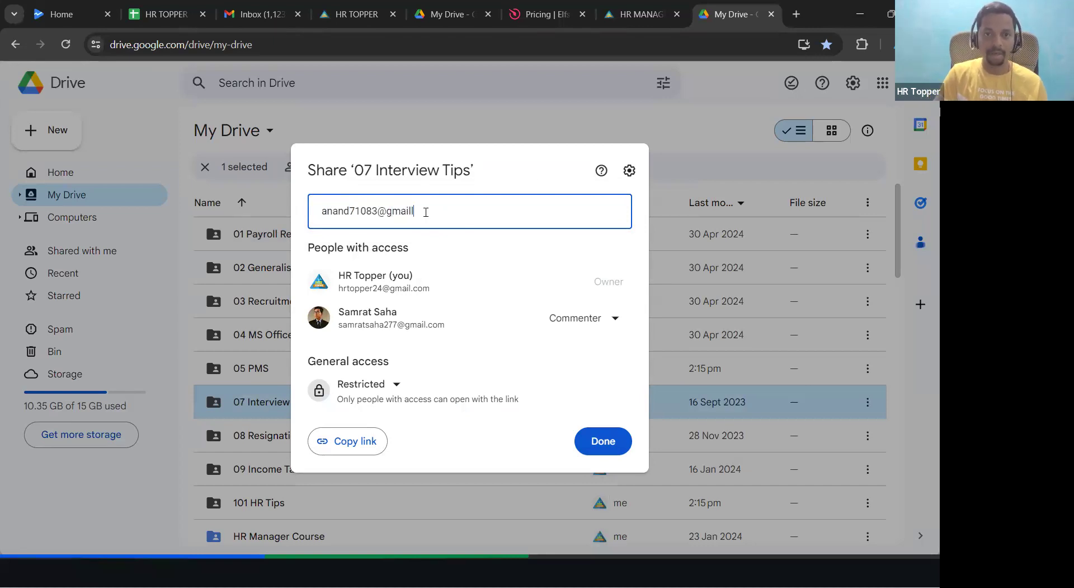
text(.com)
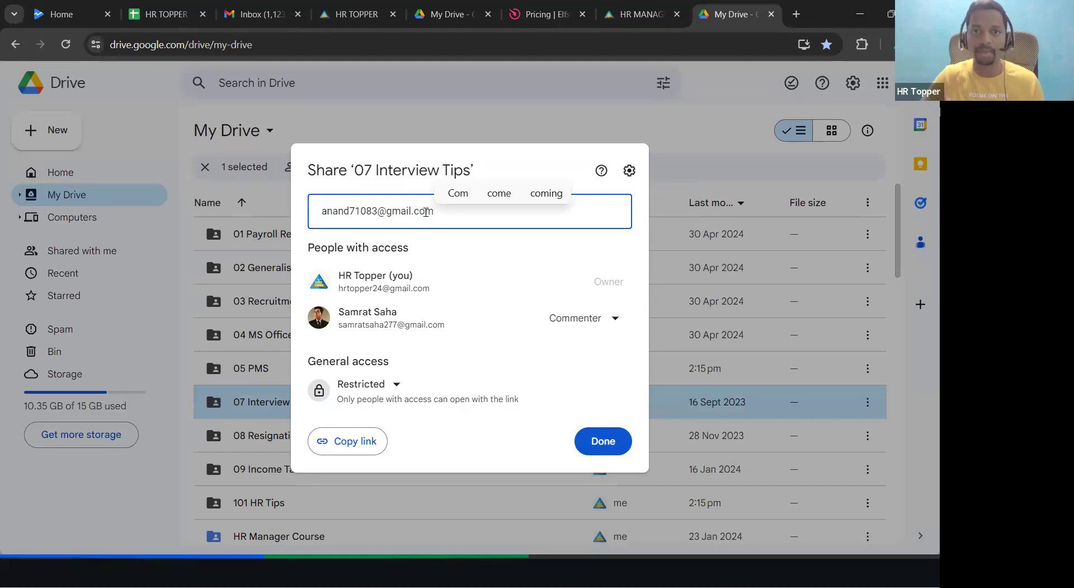
Step: Share 07 Interview Tips with the recipient as Commenter and send the invitation
key(alt+Tab)
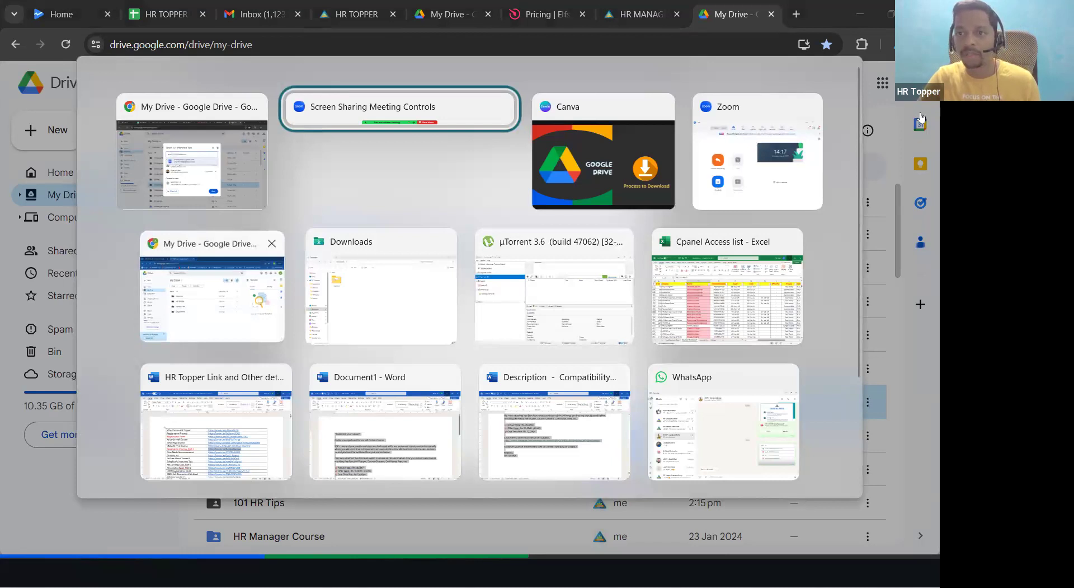
key(alt+Tab)
key(alt+Tab)
key(alt+Tab)
key(alt+Tab)
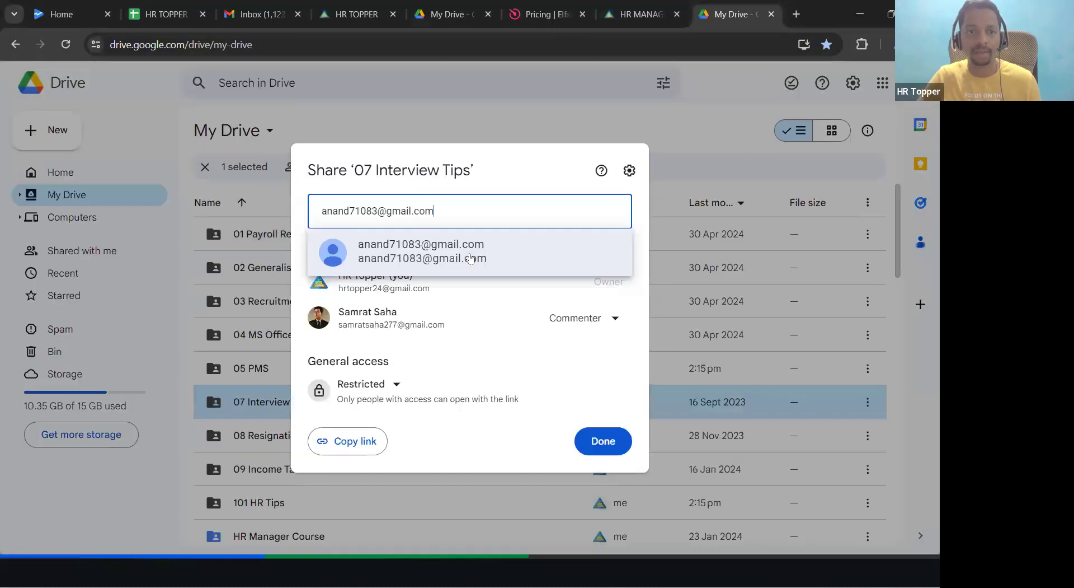
click(444, 249)
click(610, 249)
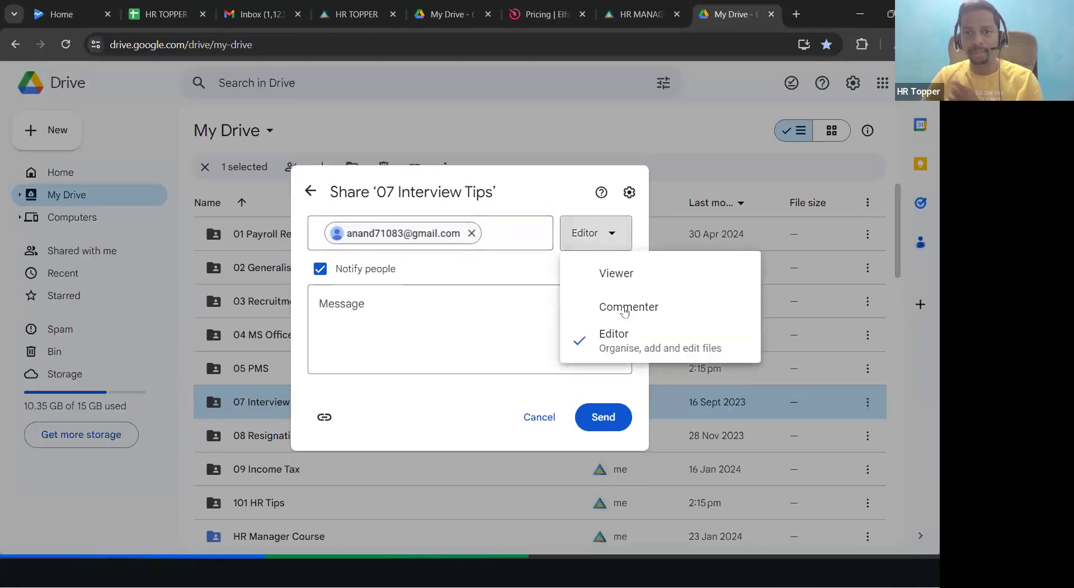
click(622, 308)
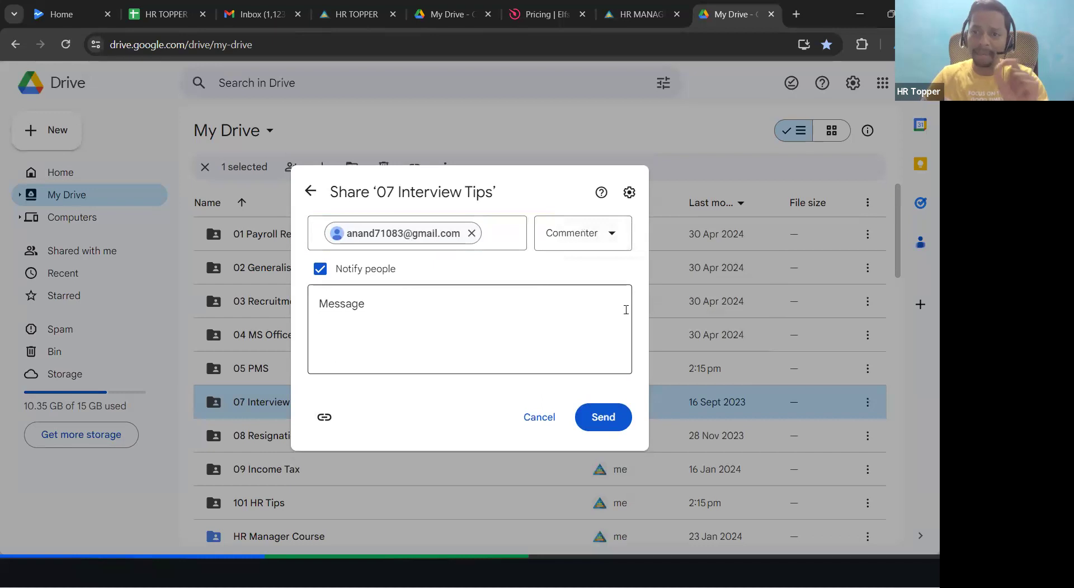
click(599, 428)
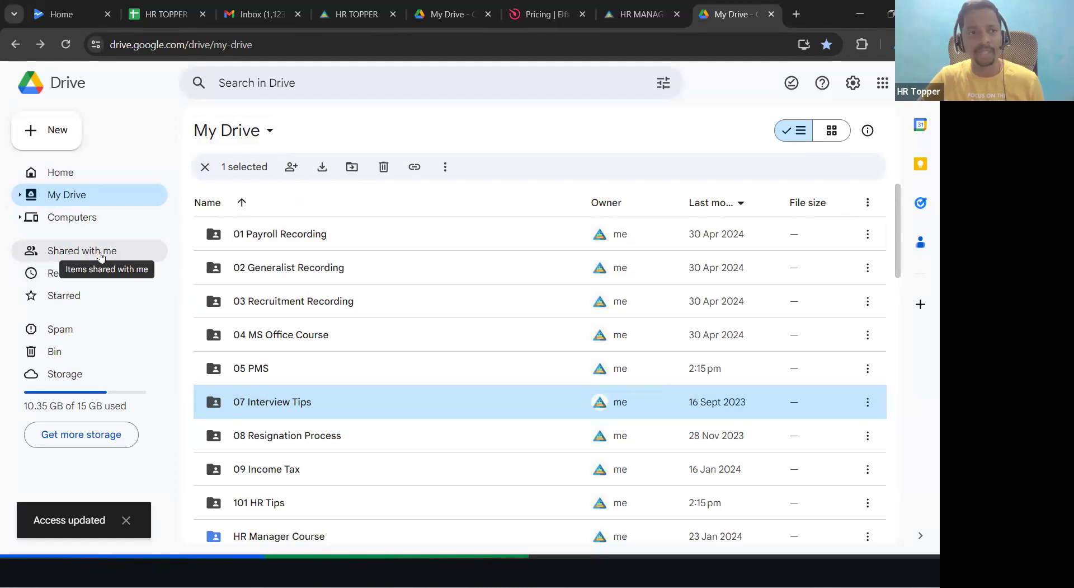
Step: Check Shared with me, return to My Drive, then switch to the recipient's window
click(100, 257)
click(87, 200)
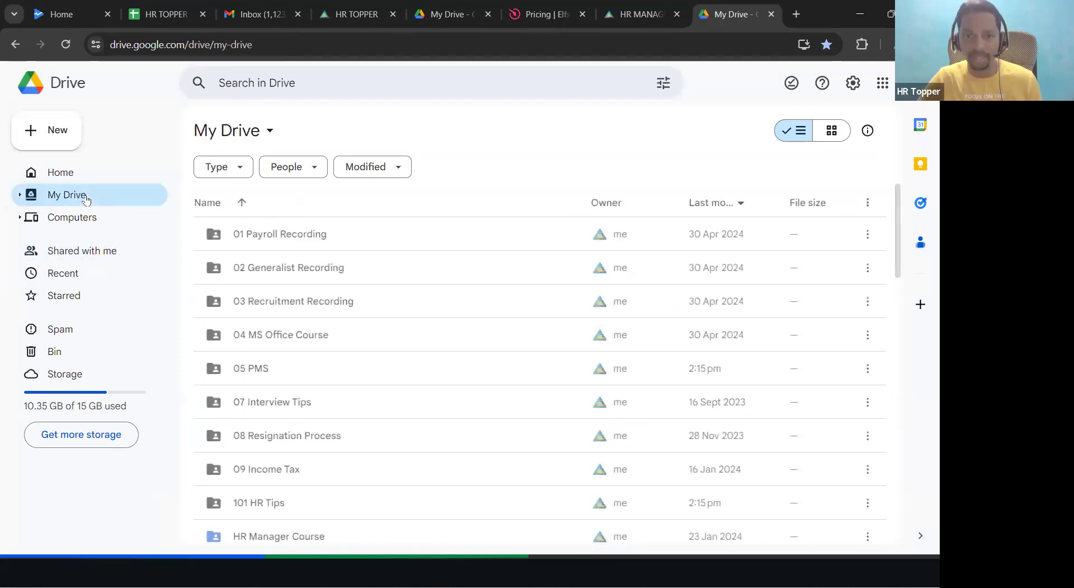
key(alt+Tab)
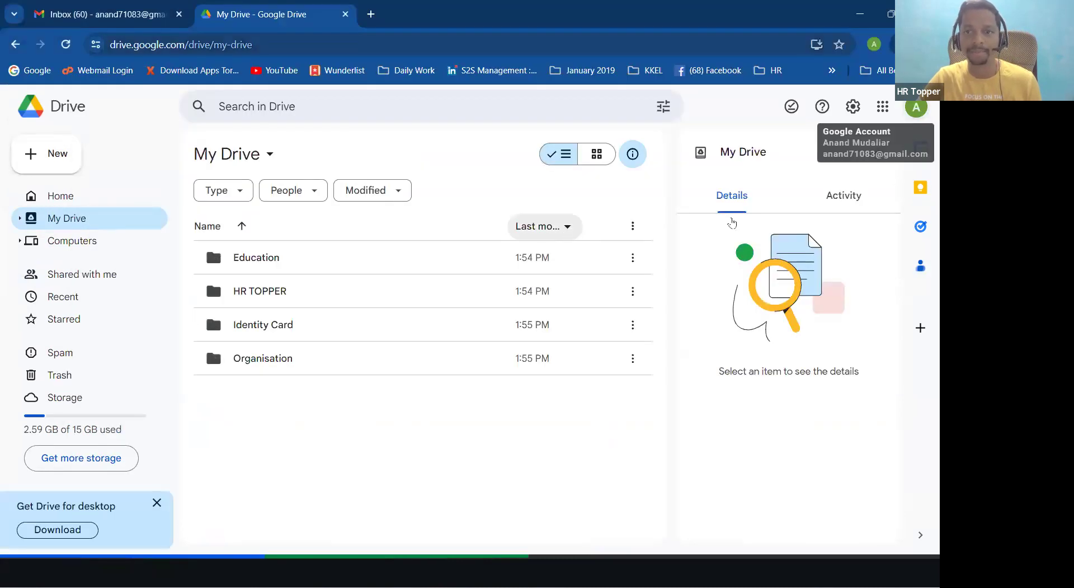
Step: Open the recipient's Shared with me page, dismissing the spam and dark mode notices and reloading
click(917, 106)
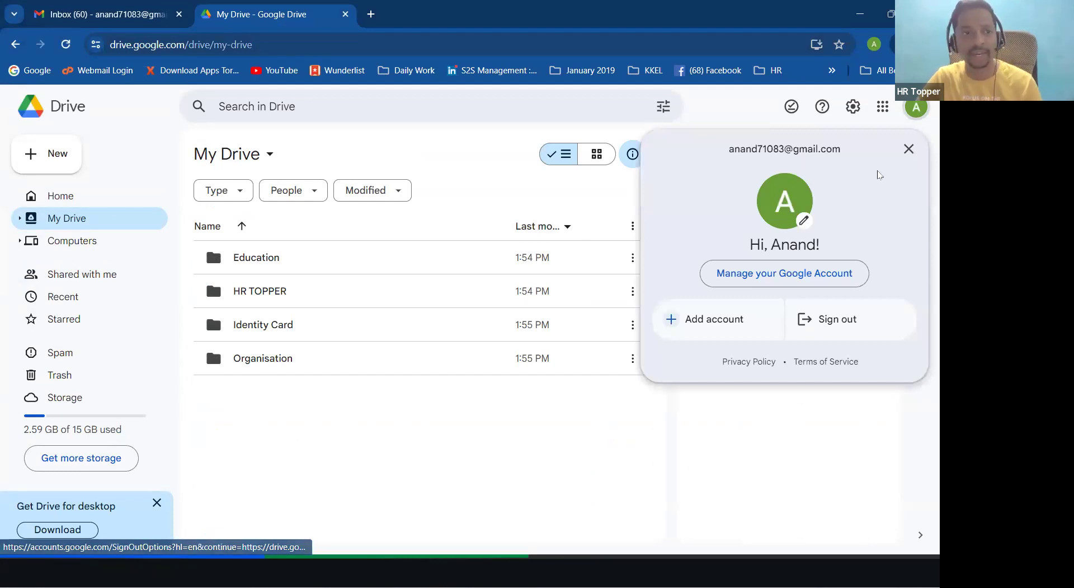
click(47, 278)
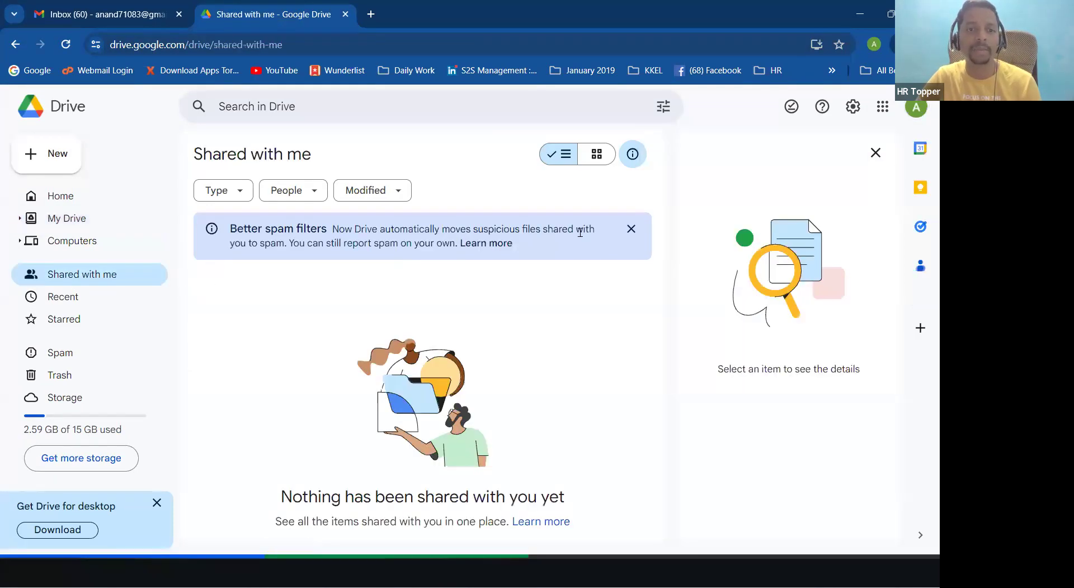
click(631, 230)
click(332, 41)
key(Return)
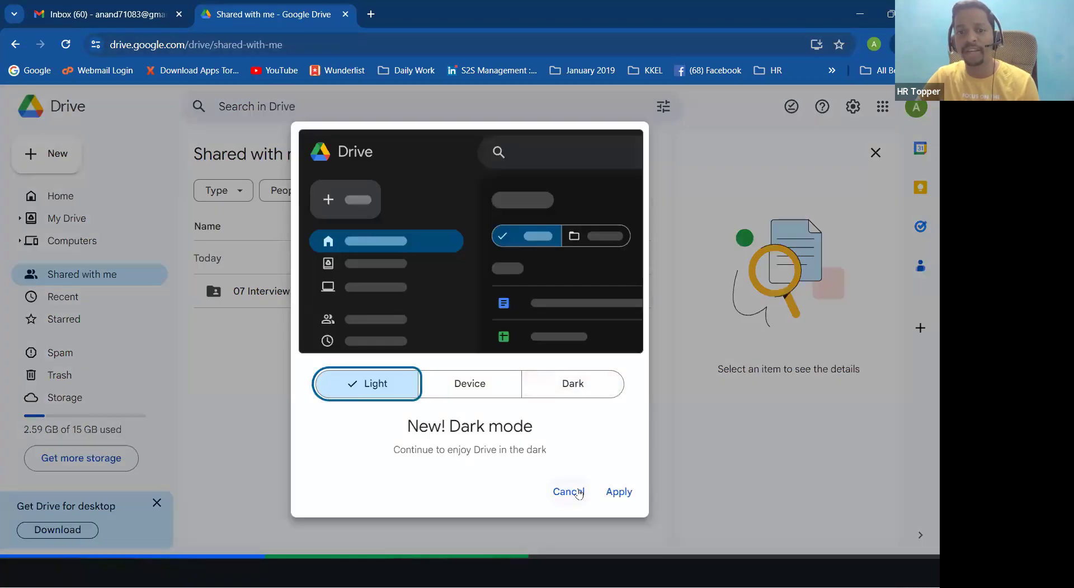
click(568, 490)
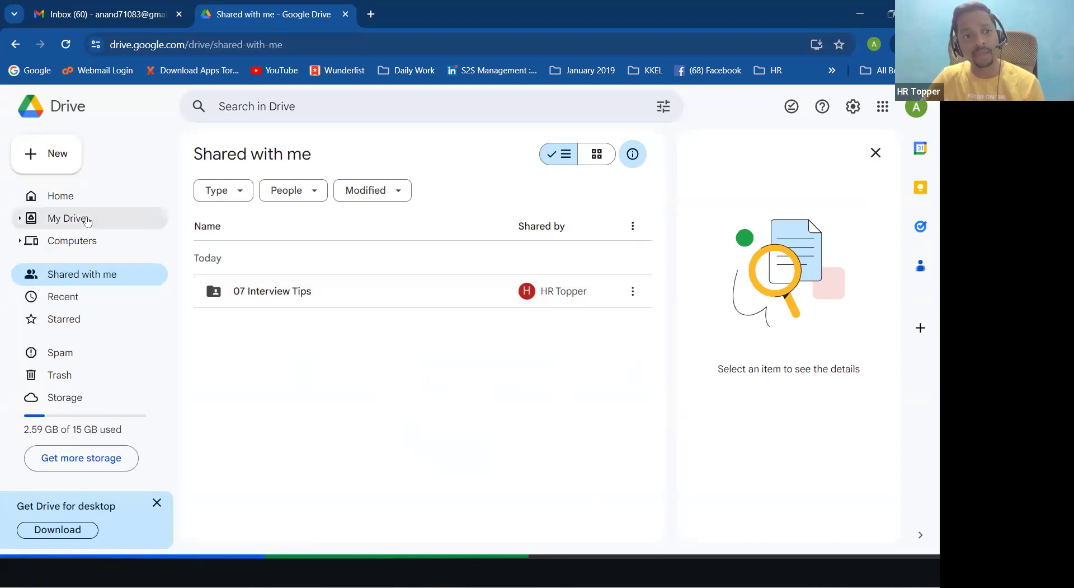
Step: Open 07 Interview Tips to view its two PDFs, then return and select the folder
click(67, 218)
click(85, 273)
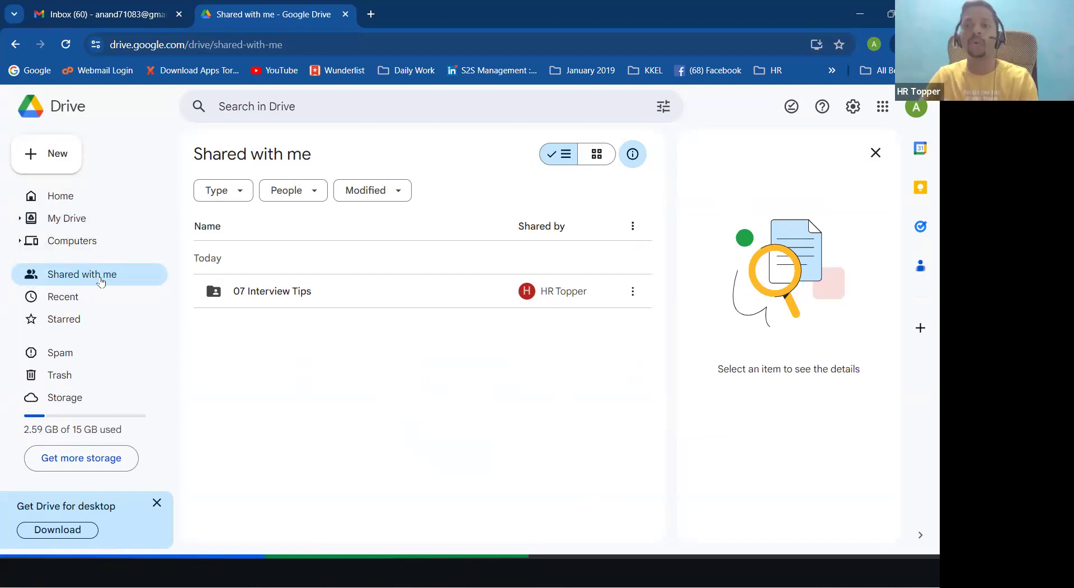
double_click(322, 295)
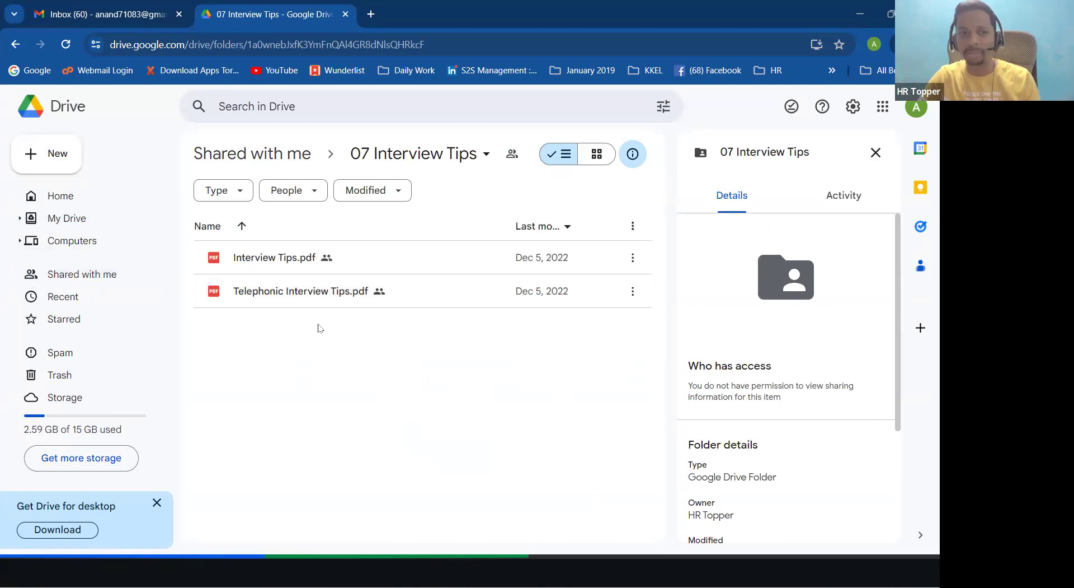
click(99, 278)
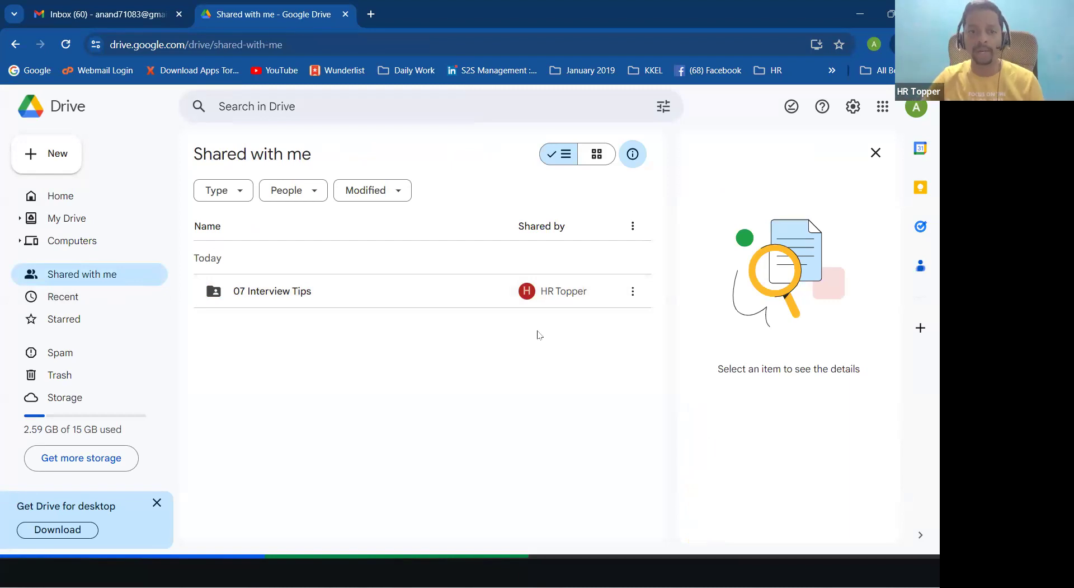
click(329, 288)
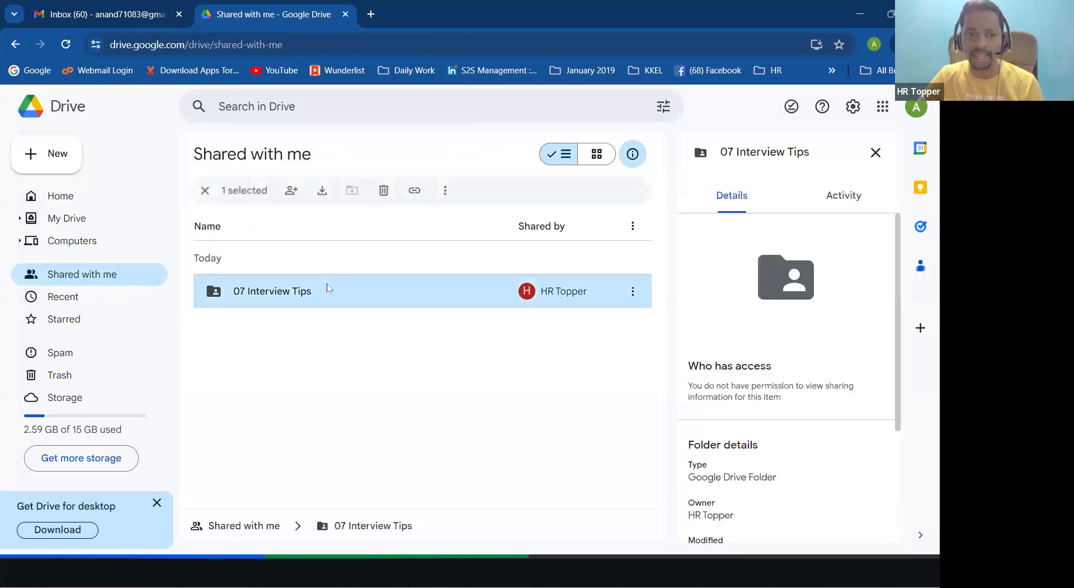
Step: Download the 07 Interview Tips folder as a zip, annotating the zipping progress on screen
right_click(329, 288)
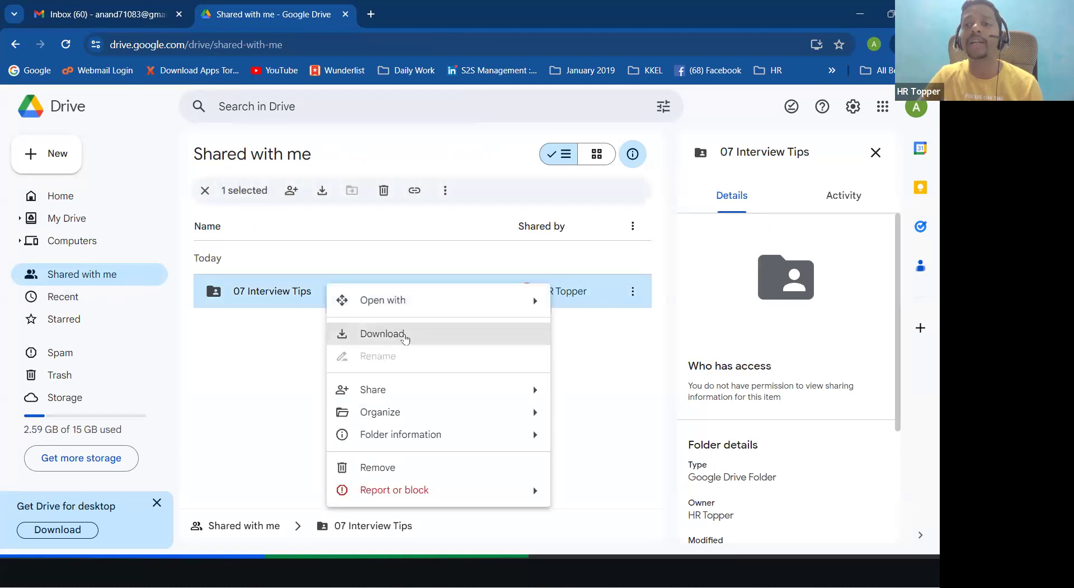
click(405, 336)
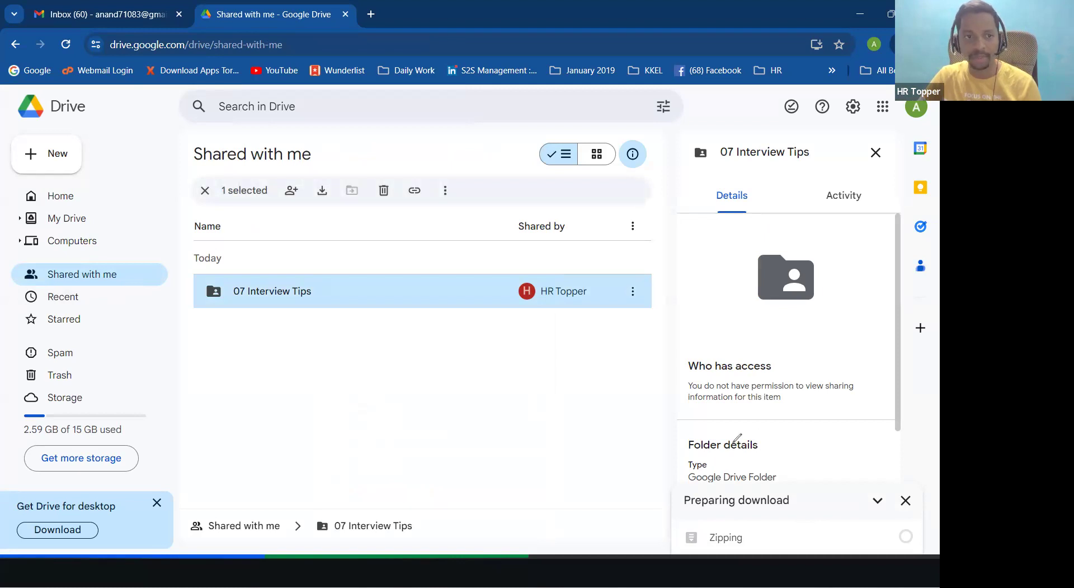
mouse_move(115, 257)
mouse_down()
mouse_move(115, 301)
mouse_move(99, 256)
mouse_move(193, 287)
mouse_up()
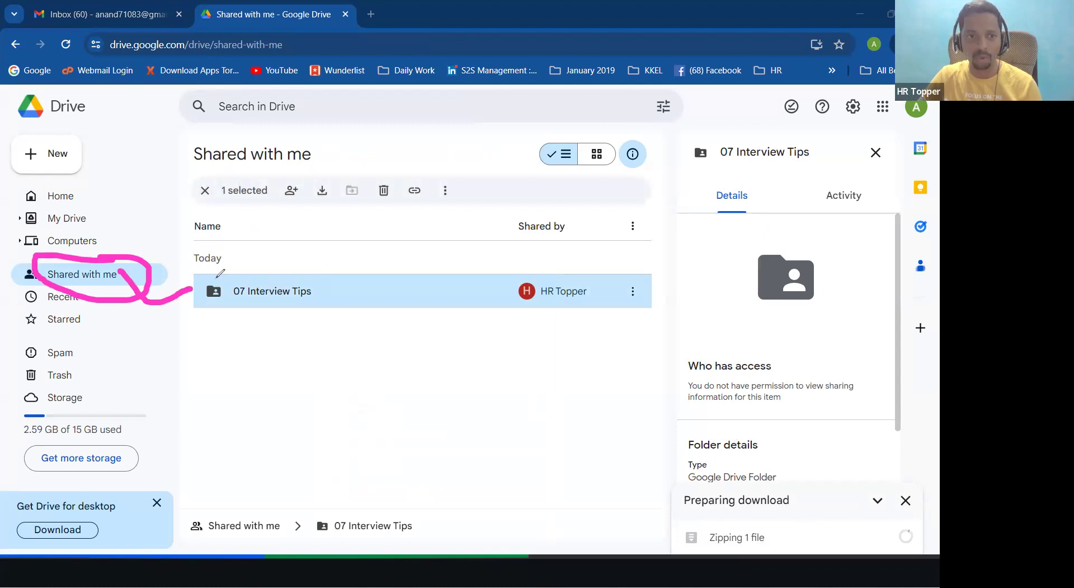
mouse_move(322, 290)
mouse_down()
mouse_move(407, 328)
mouse_move(576, 460)
mouse_up()
drag(627, 499, 680, 535)
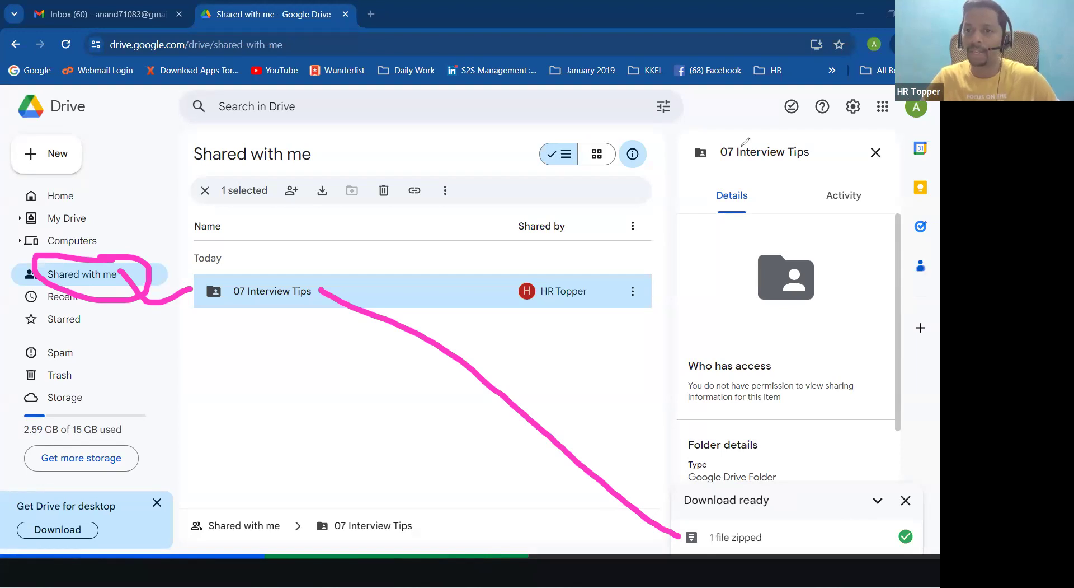
mouse_move(674, 93)
mouse_down()
mouse_move(663, 135)
mouse_move(862, 59)
mouse_move(651, 114)
mouse_up()
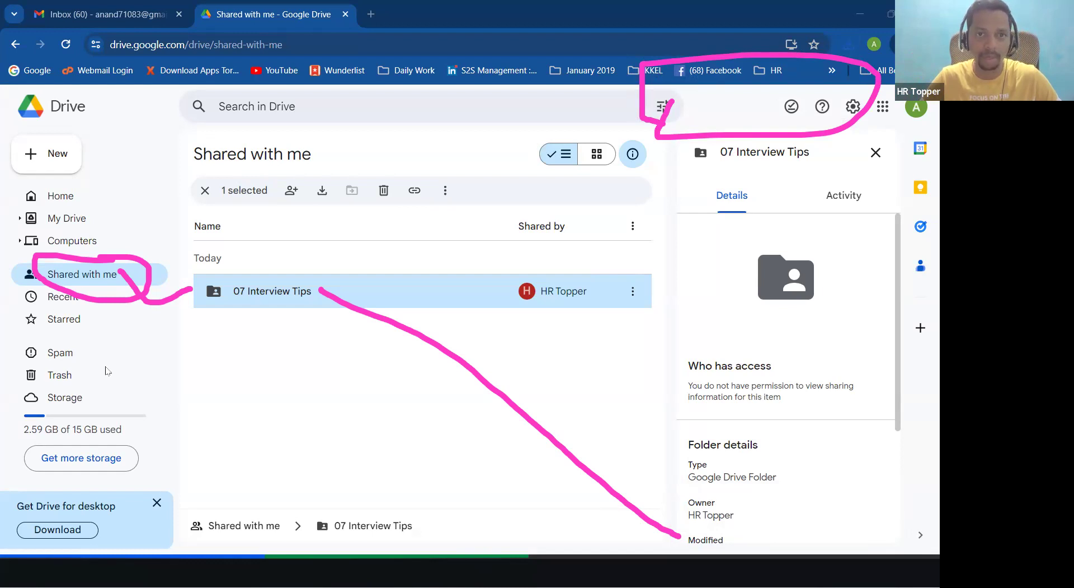
key(Escape)
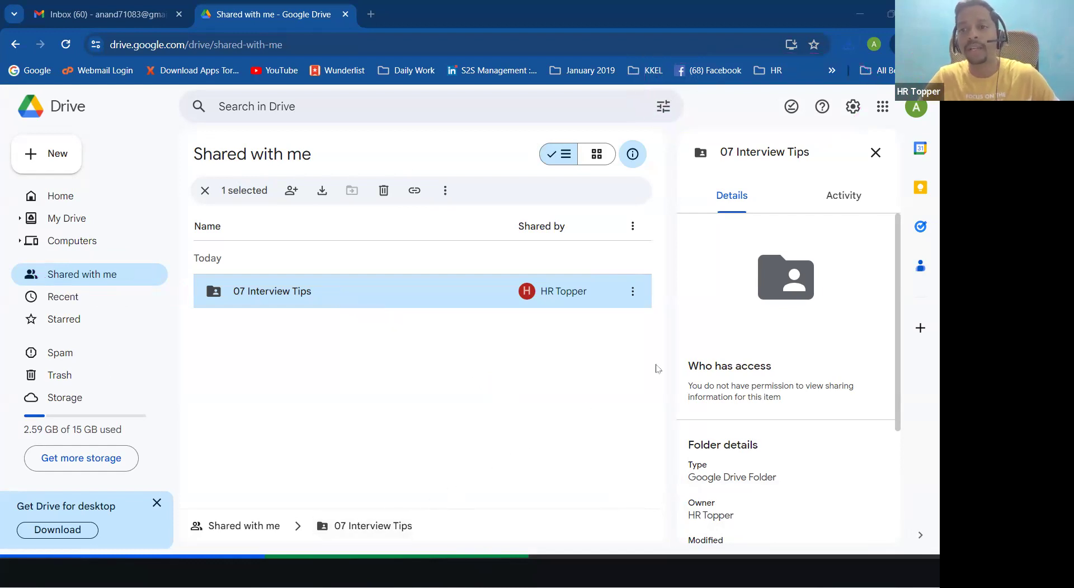
Step: Show the downloaded zip in the Downloads folder and maximize File Explorer
click(855, 47)
click(820, 105)
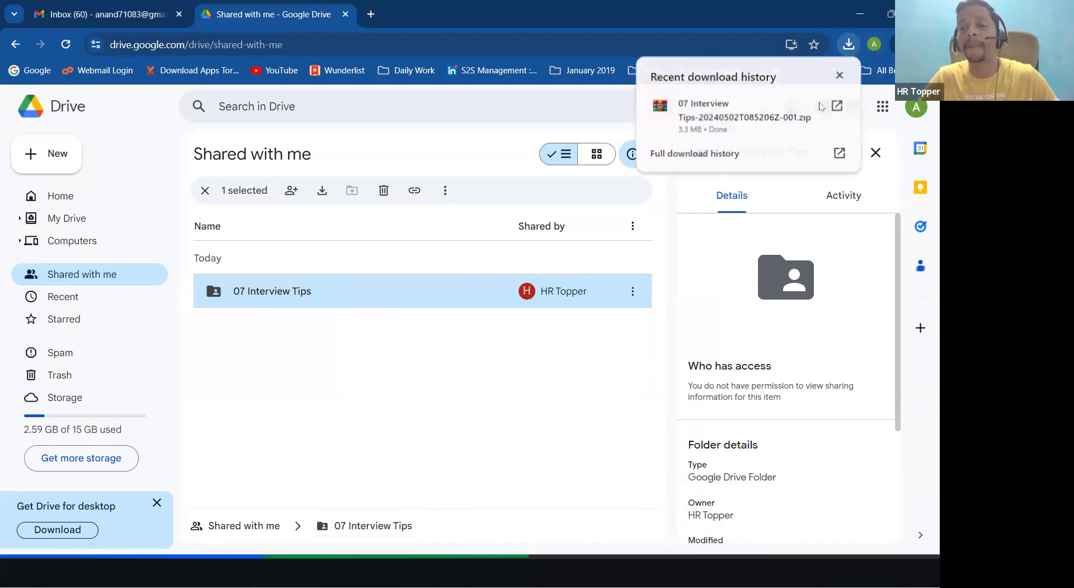
click(740, 11)
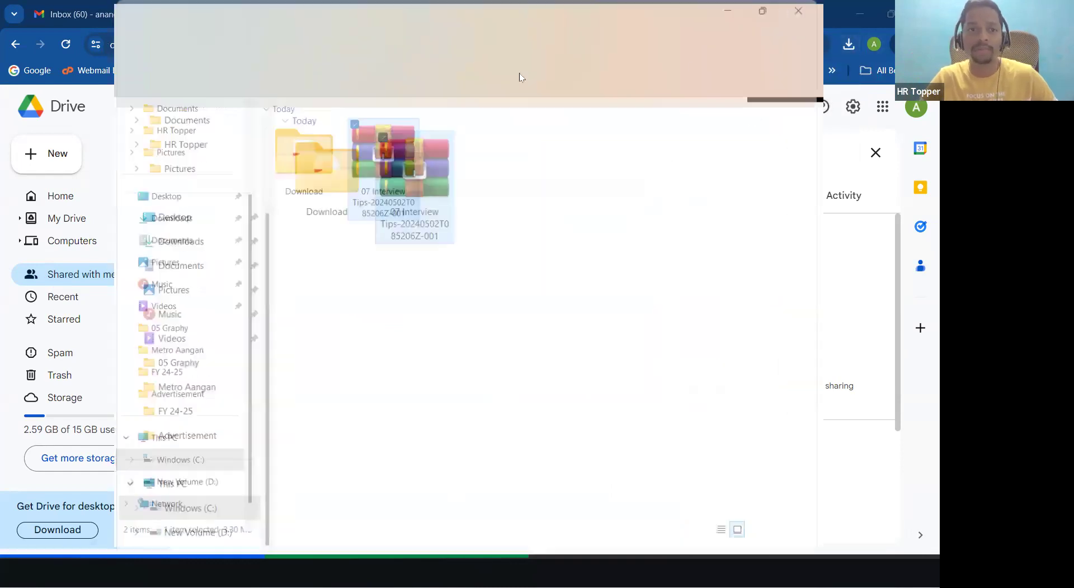
click(425, 236)
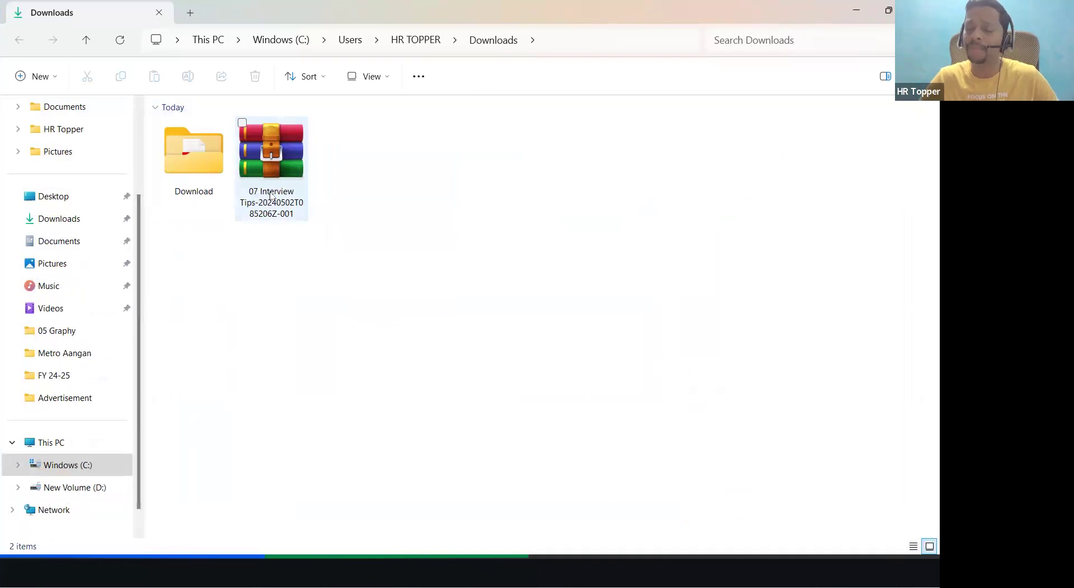
mouse_move(270, 196)
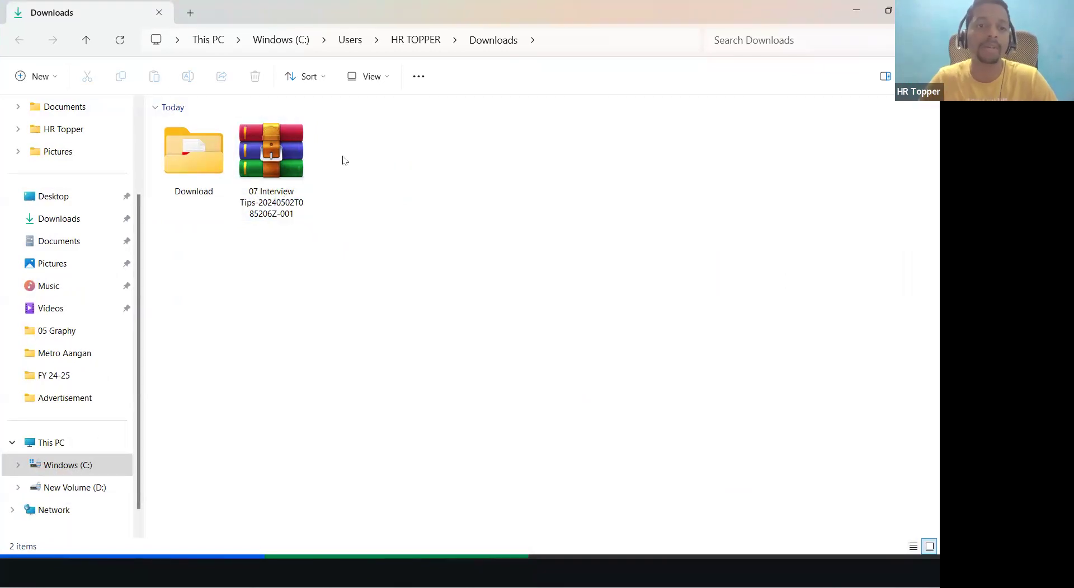
Step: Extract the 07 Interview Tips zip to the suggested folder and open it
click(284, 163)
right_click(284, 163)
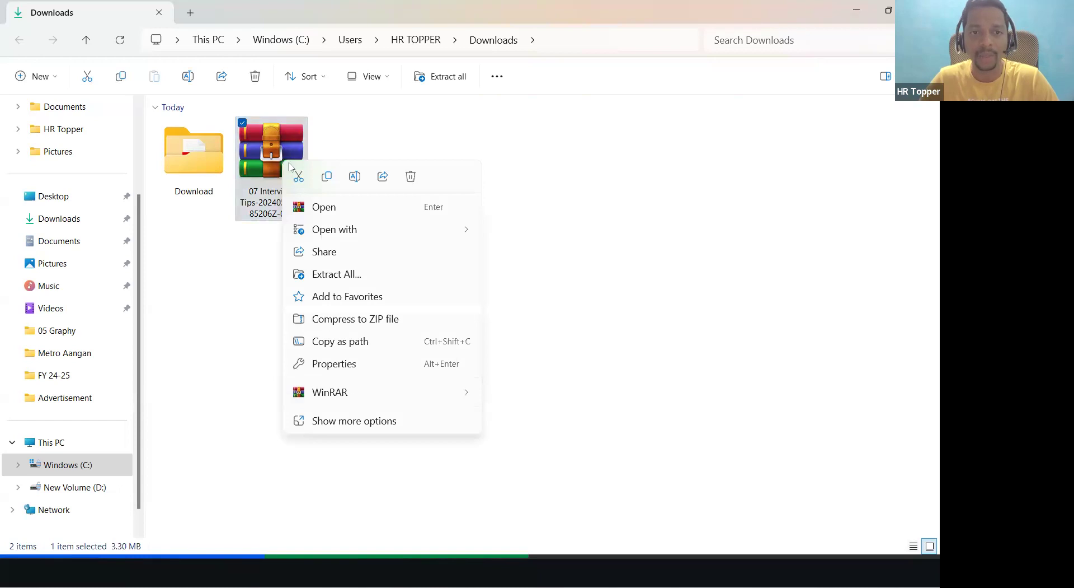
click(347, 275)
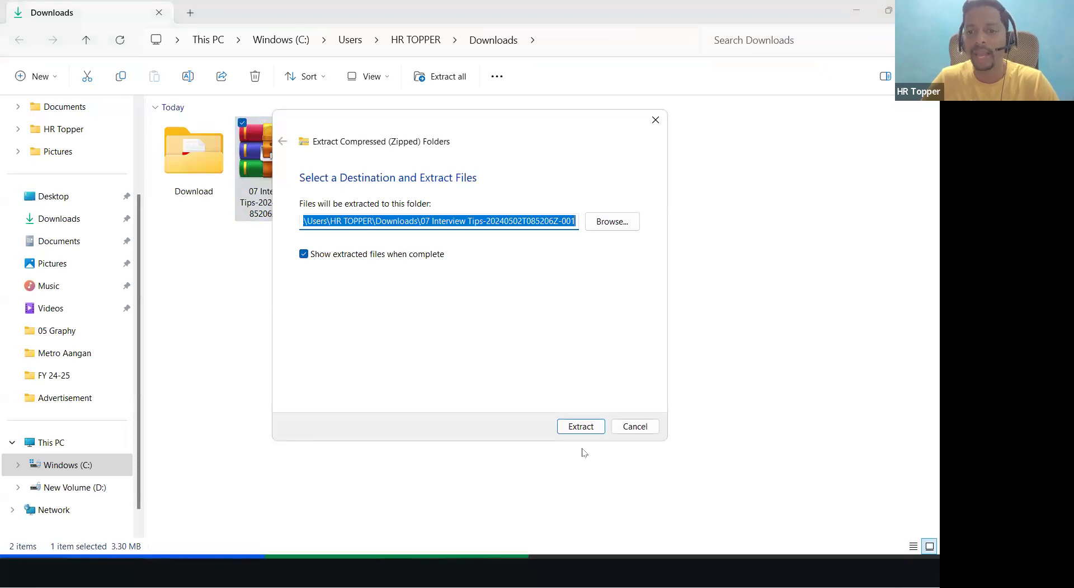
click(593, 426)
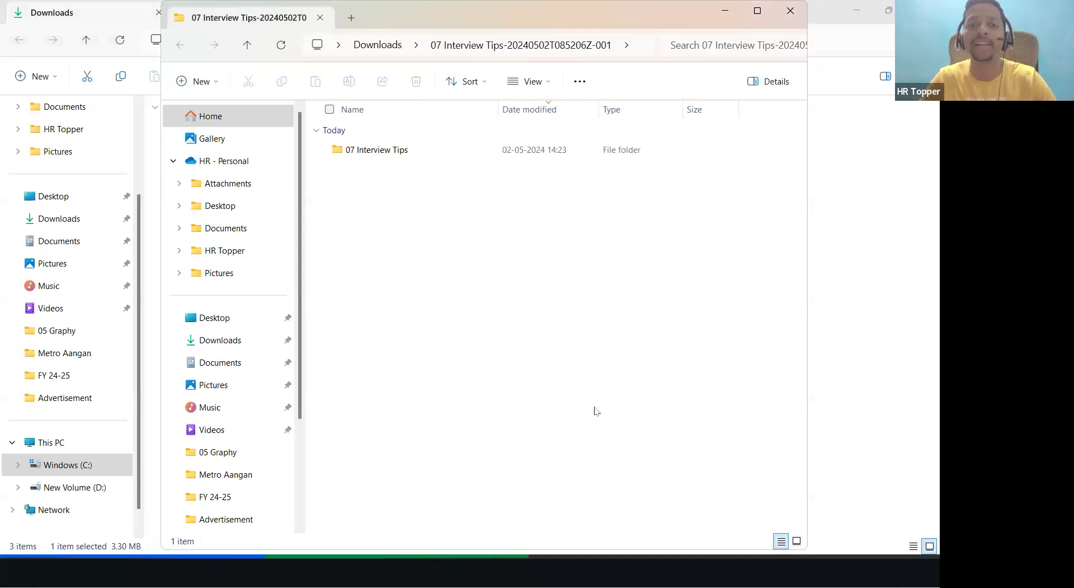
double_click(385, 152)
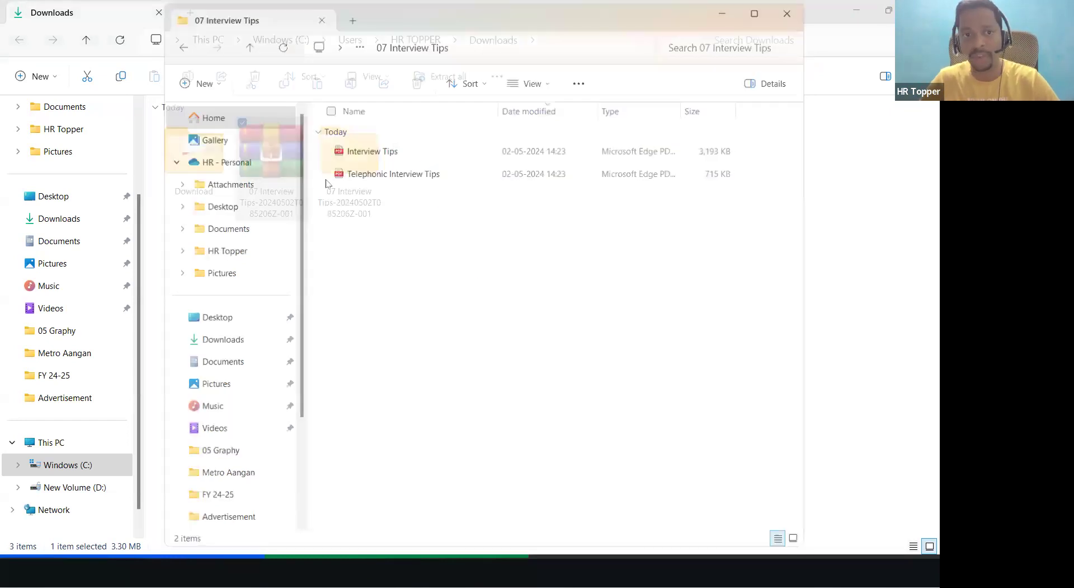
Step: Delete the zip, reopen the extracted folder, and return to the Canva presentation
click(791, 11)
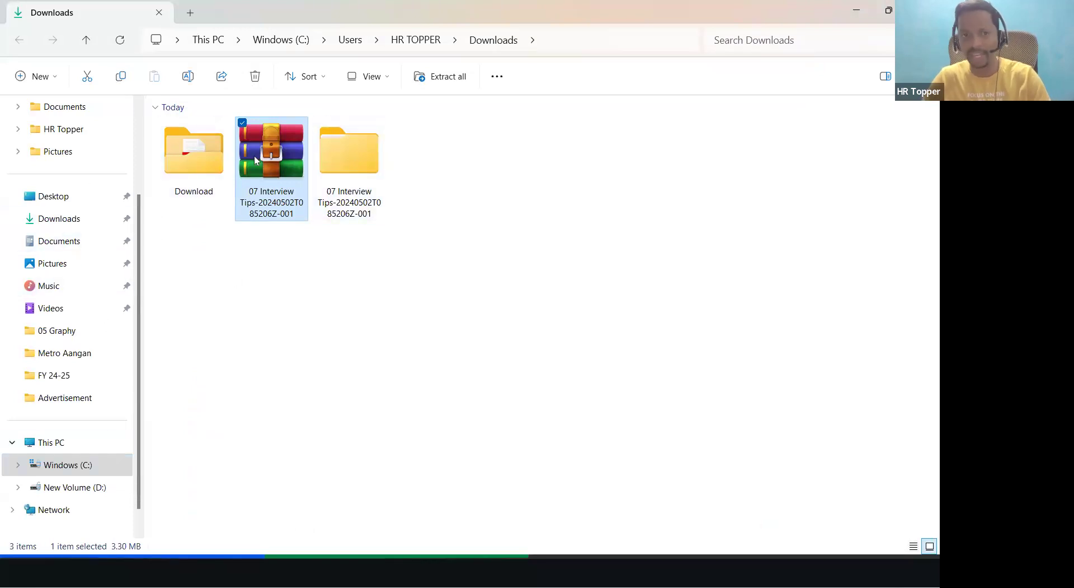
key(Delete)
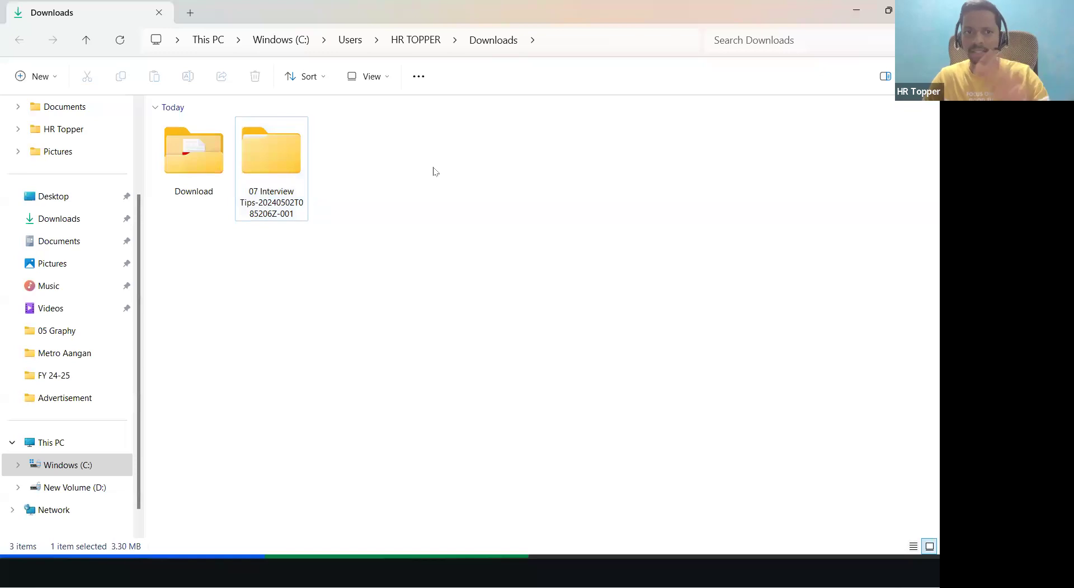
double_click(300, 157)
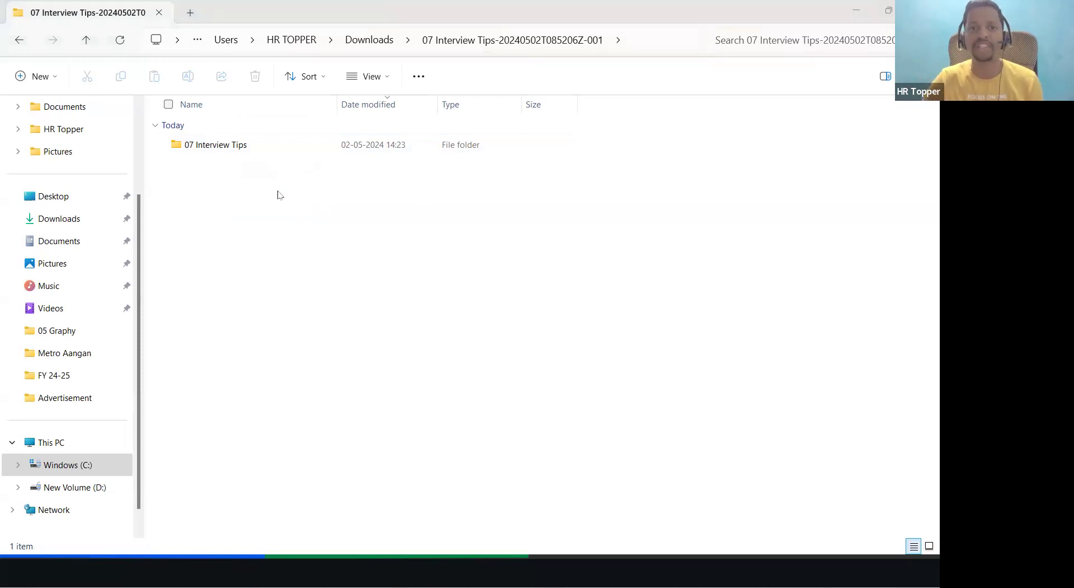
key(alt+Tab)
click(267, 229)
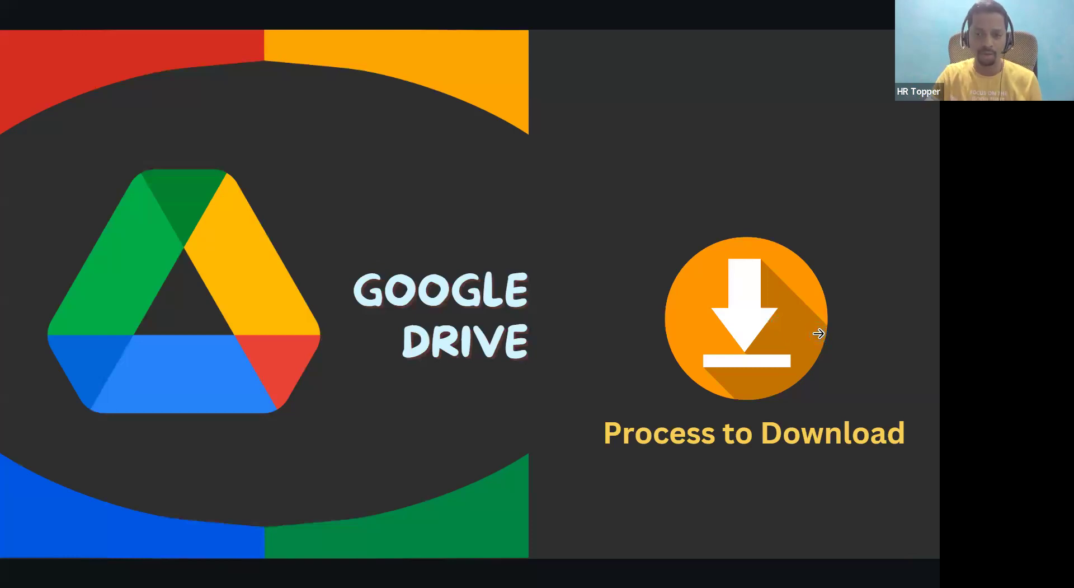
Step: Advance the slideshow two slides to the Options Available slide
click(839, 392)
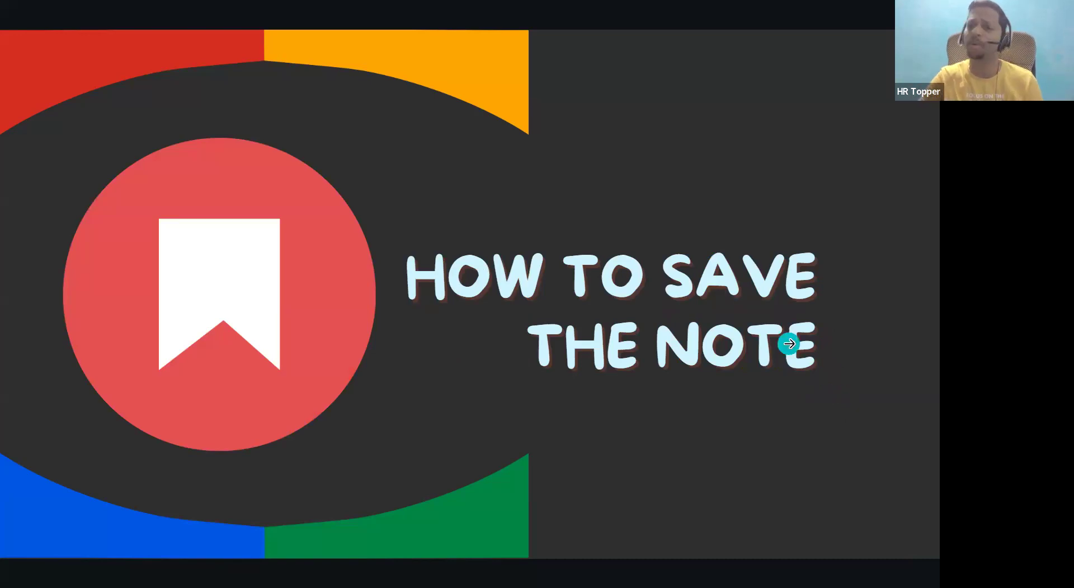
click(811, 334)
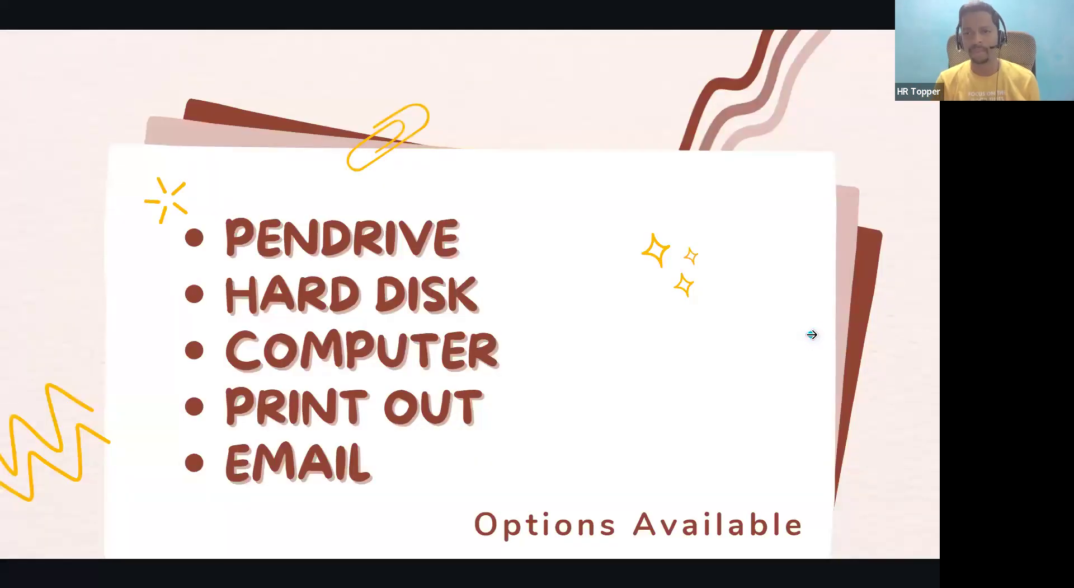